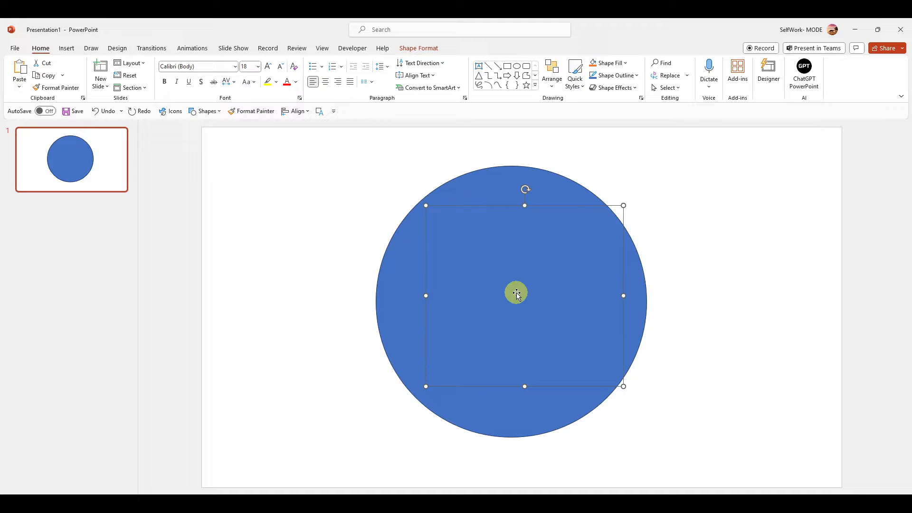
Enter @ in the text box over the blue circle and colour the character white.
text(@)
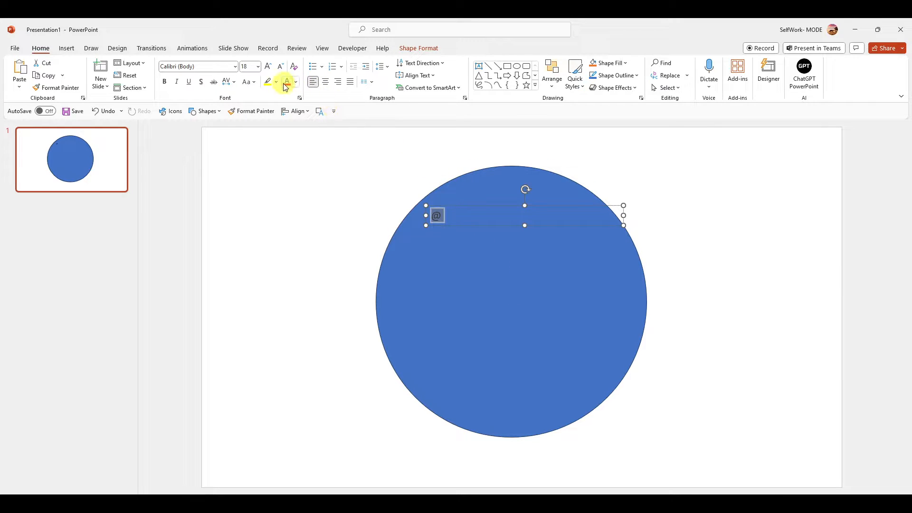
click(294, 84)
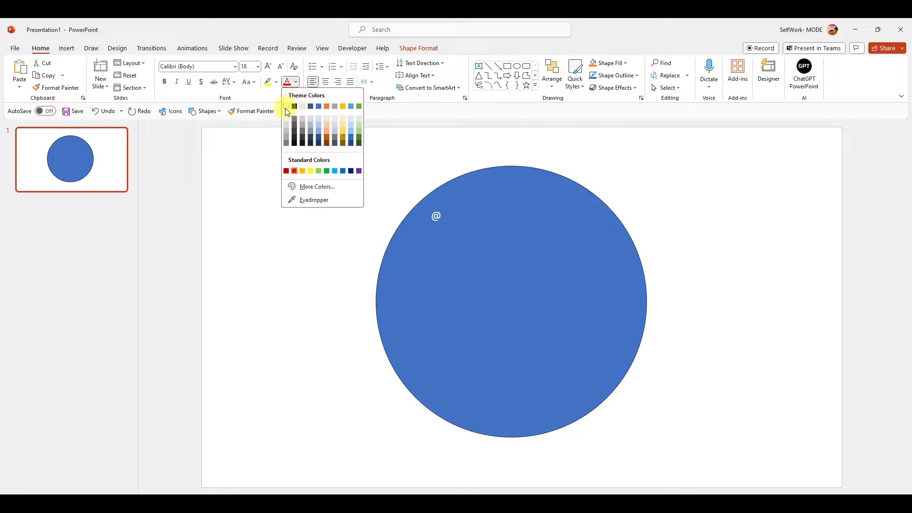
click(287, 106)
Enlarge the @ character to font size 287 and move its text box up towards the circle's centre.
click(267, 68)
click(268, 68)
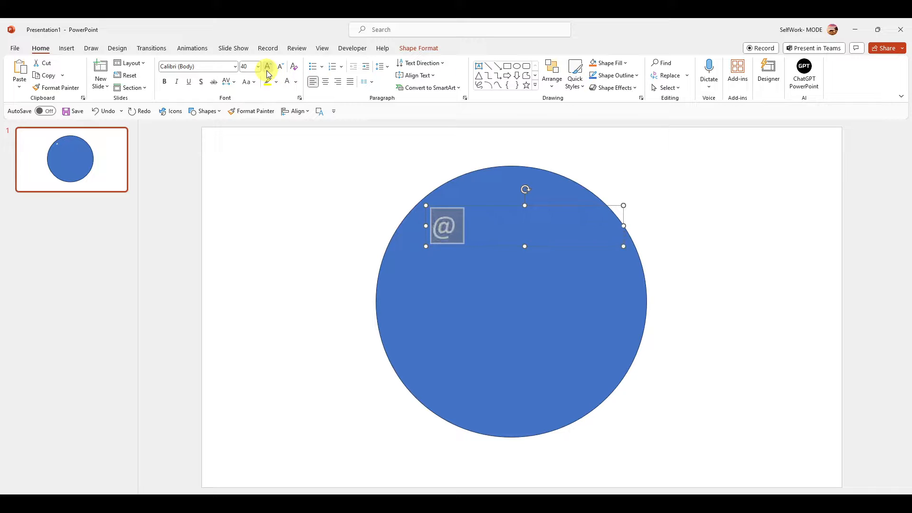
click(268, 68)
click(268, 68)
click(268, 68)
click(268, 68)
click(268, 68)
click(268, 68)
click(268, 68)
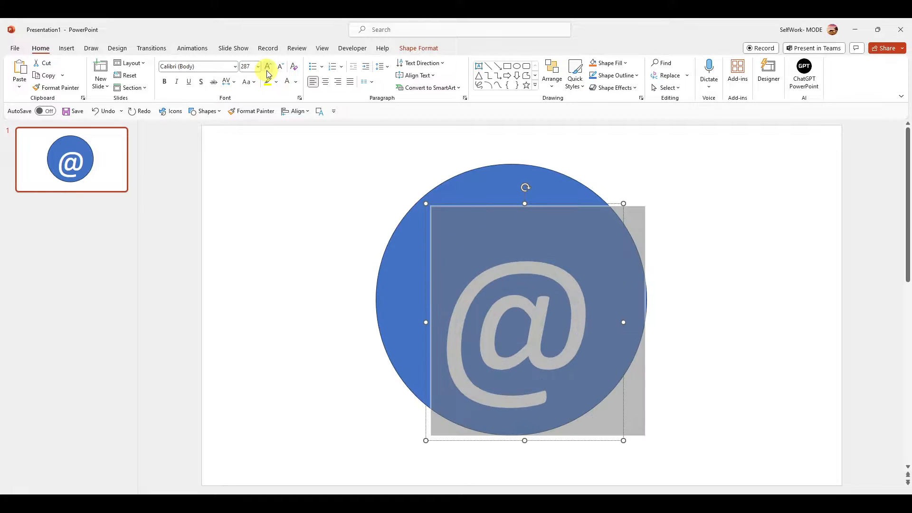
drag(473, 206, 464, 169)
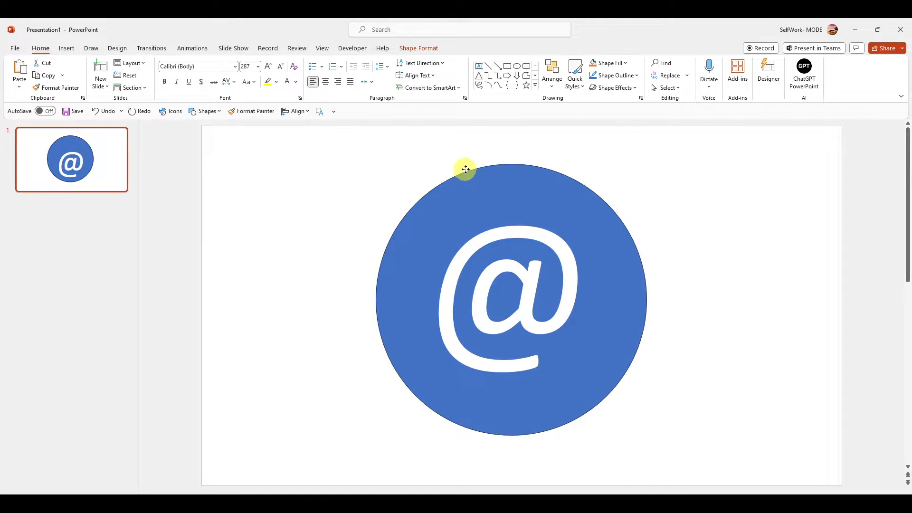
Give the @ text box a gray shape fill.
double_click(504, 243)
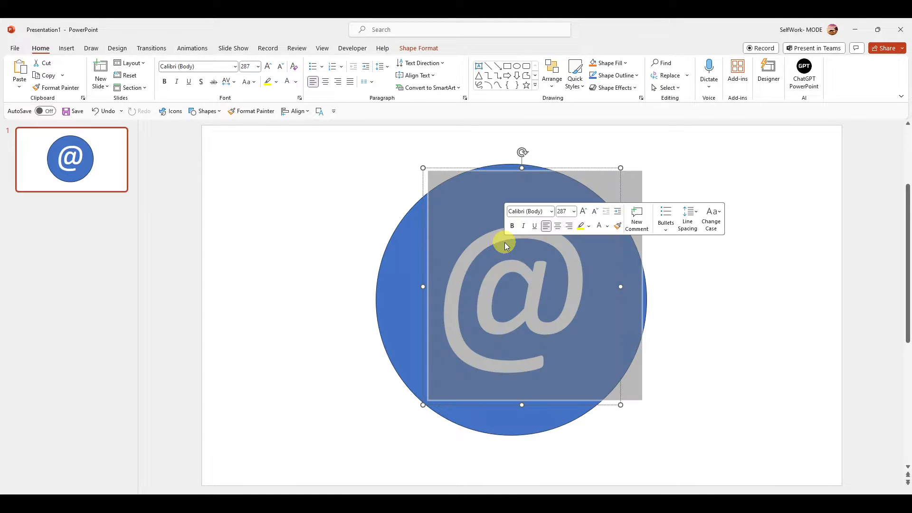
click(588, 227)
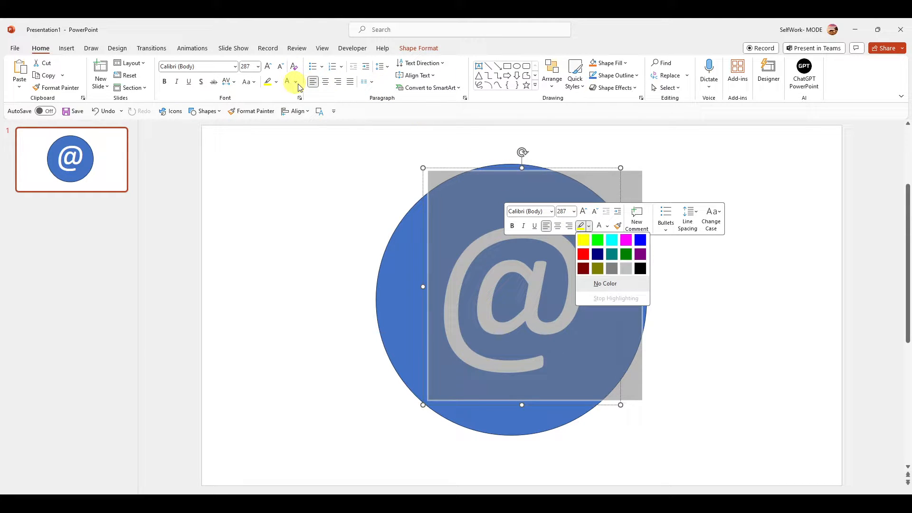
right_click(479, 228)
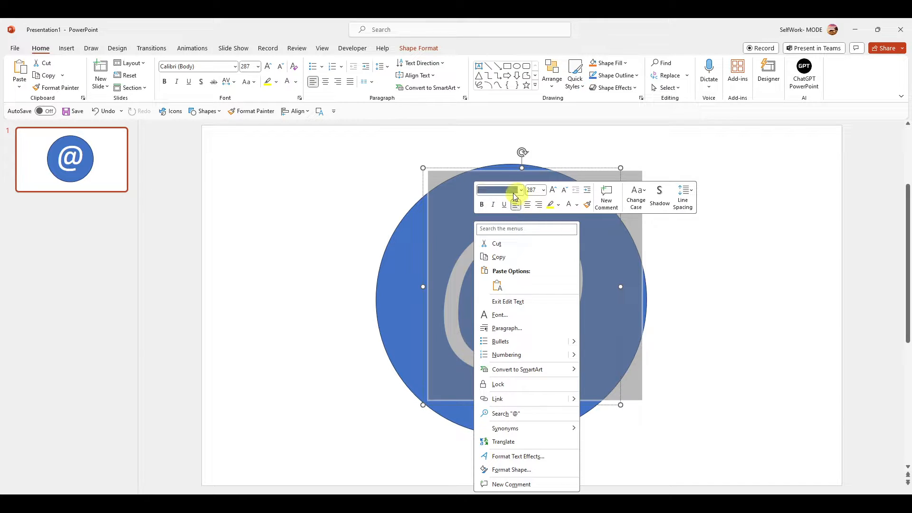
click(599, 64)
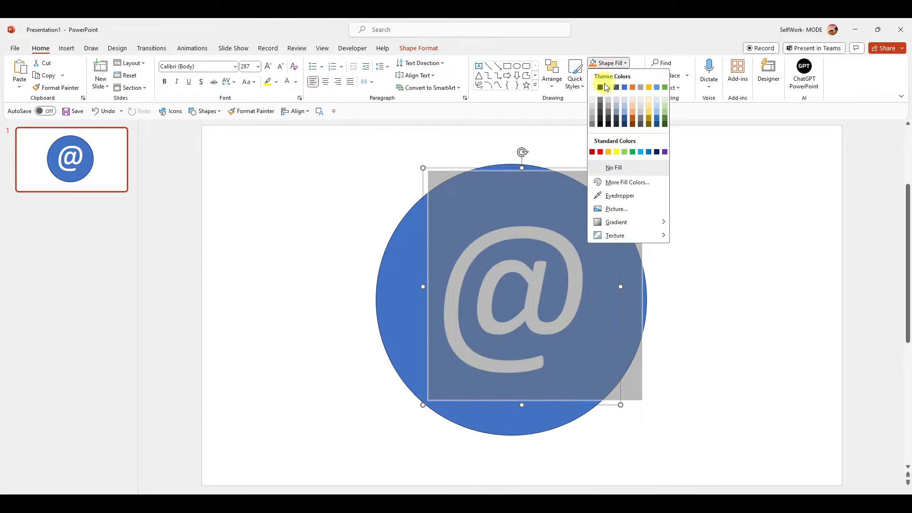
click(609, 108)
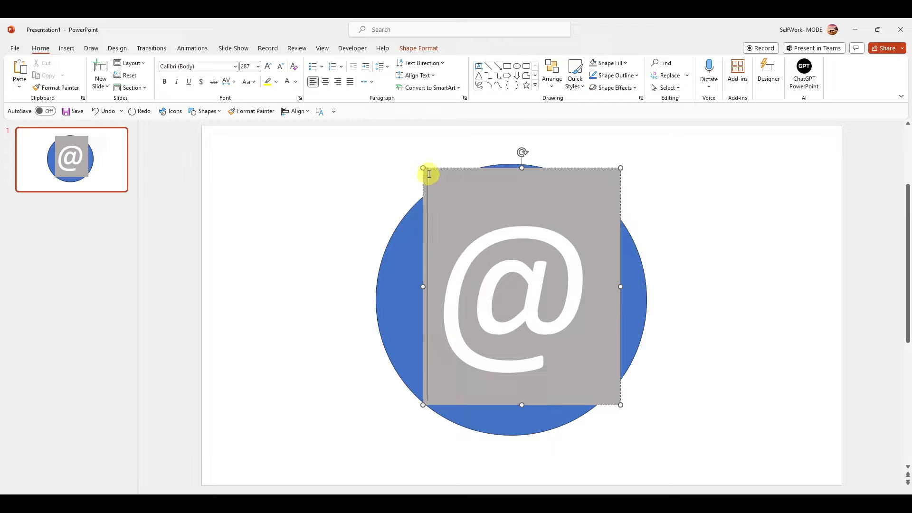
Select the circle together with the @ text box and scale both down from the upper-left corner.
click(412, 244)
shift+click(447, 226)
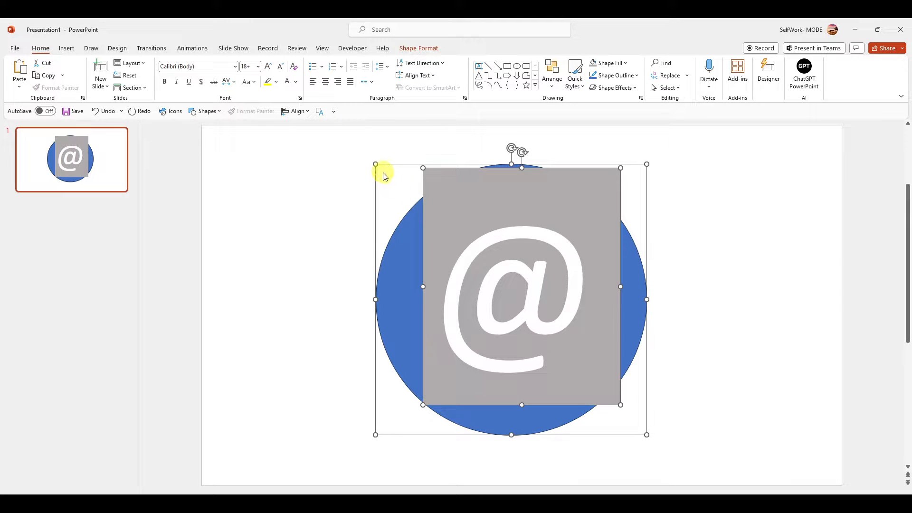
drag(375, 164, 408, 195)
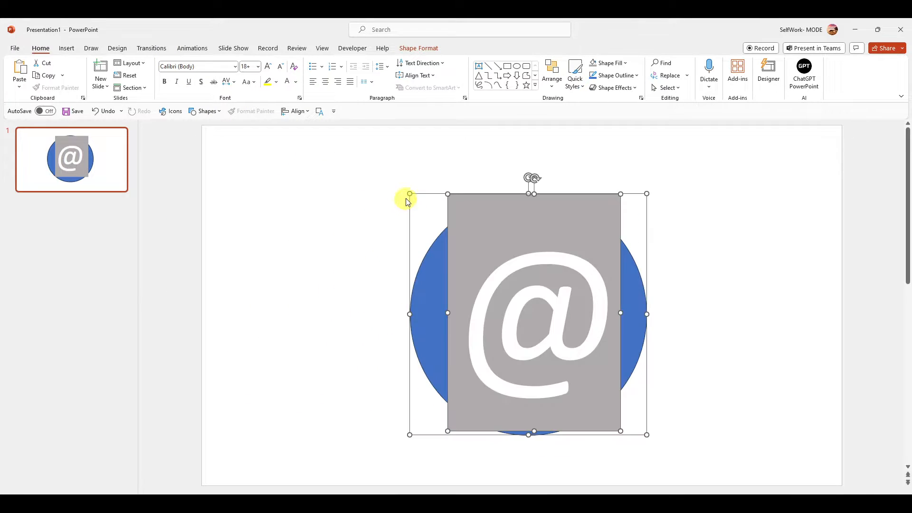
Try merging the circle and the @ text box with Union and undo the merge.
click(411, 54)
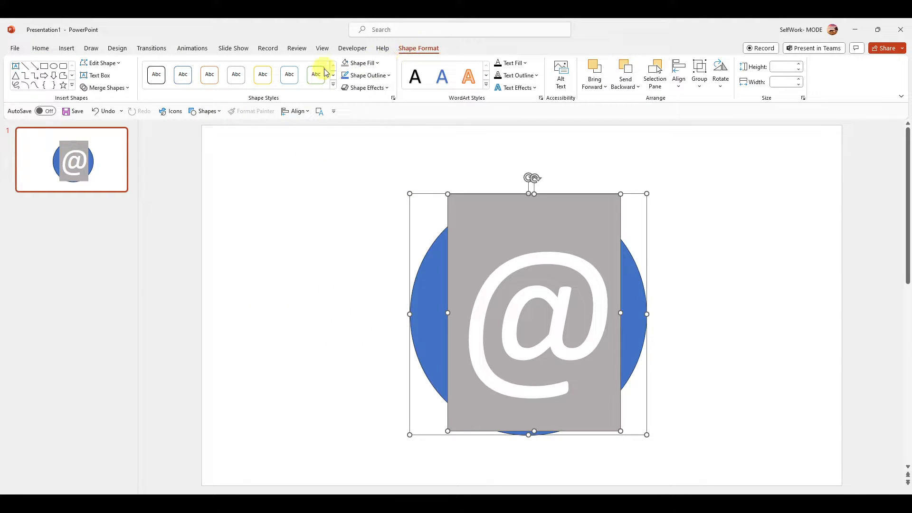
click(117, 89)
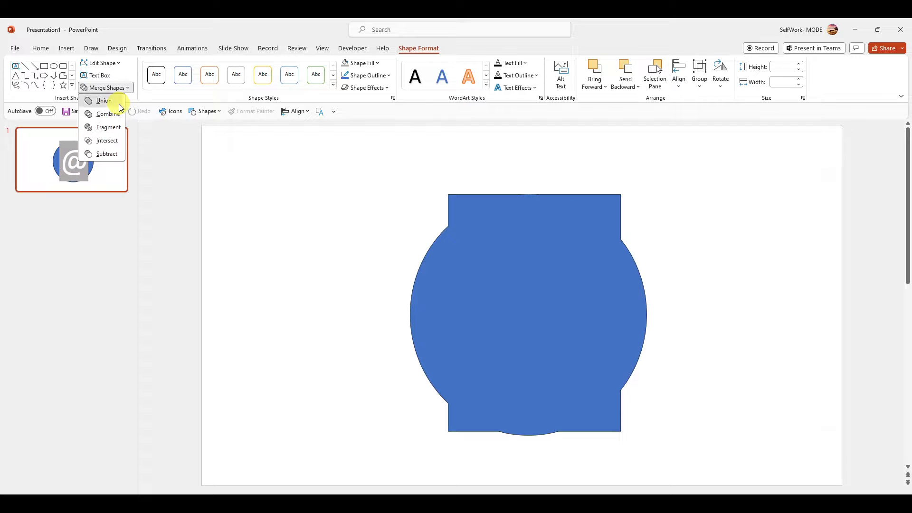
click(116, 100)
key(ctrl+z)
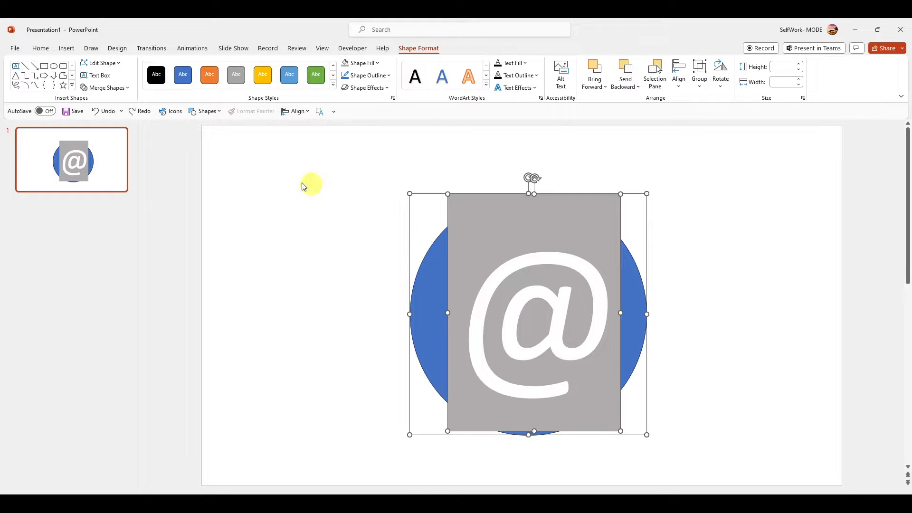
click(111, 88)
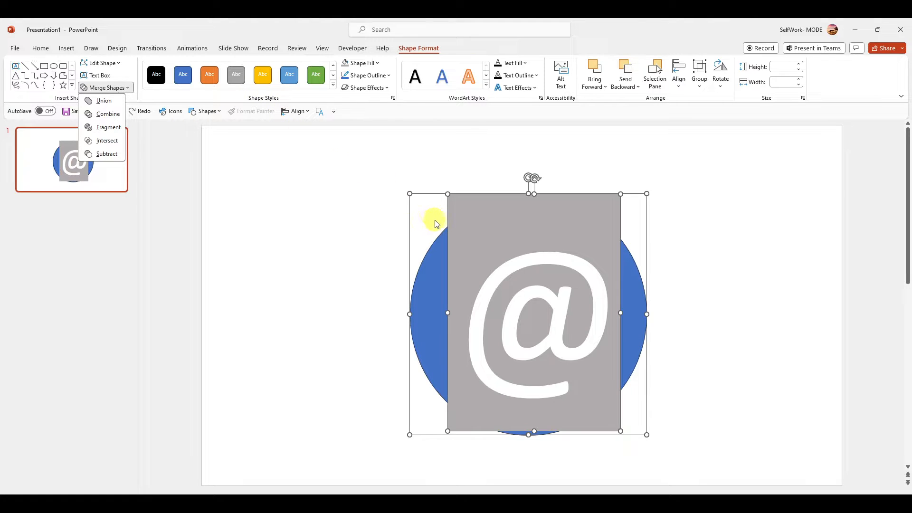
Try setting the @ character's text fill to No Fill twice, undoing the change each time.
click(534, 195)
click(533, 211)
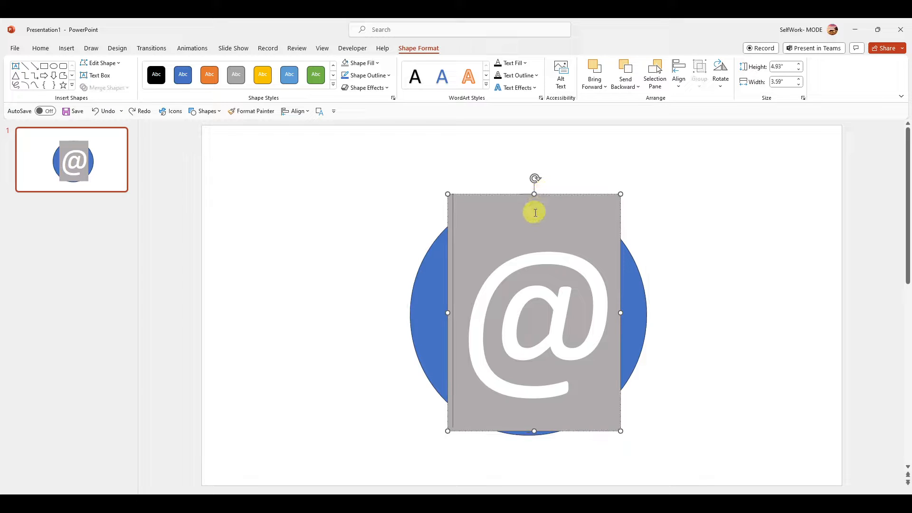
triple_click(528, 233)
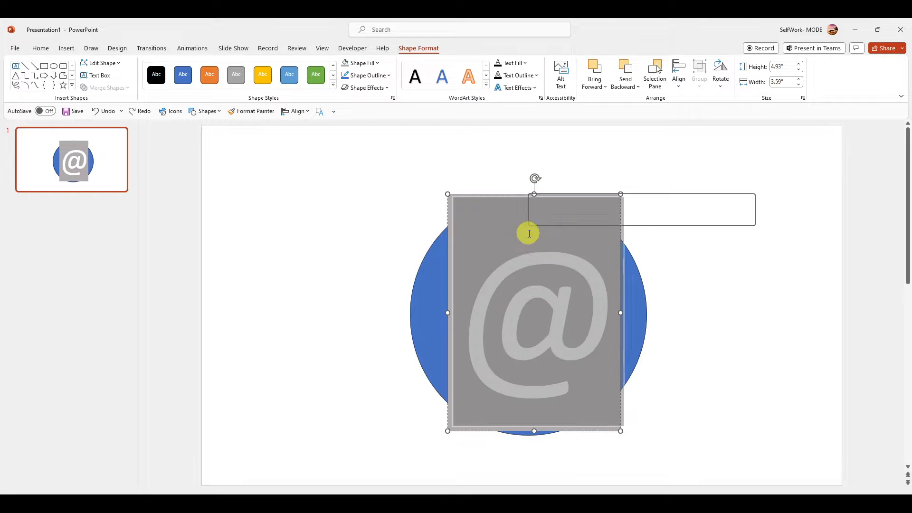
click(517, 66)
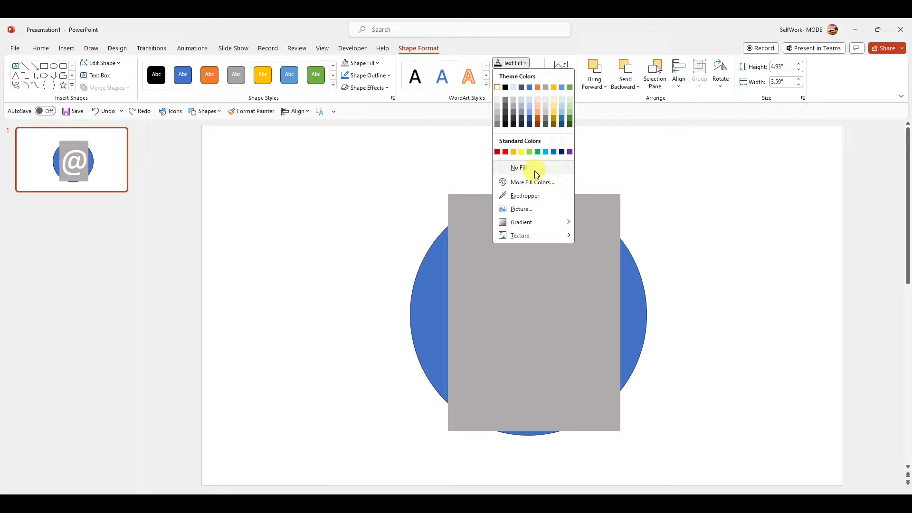
click(535, 170)
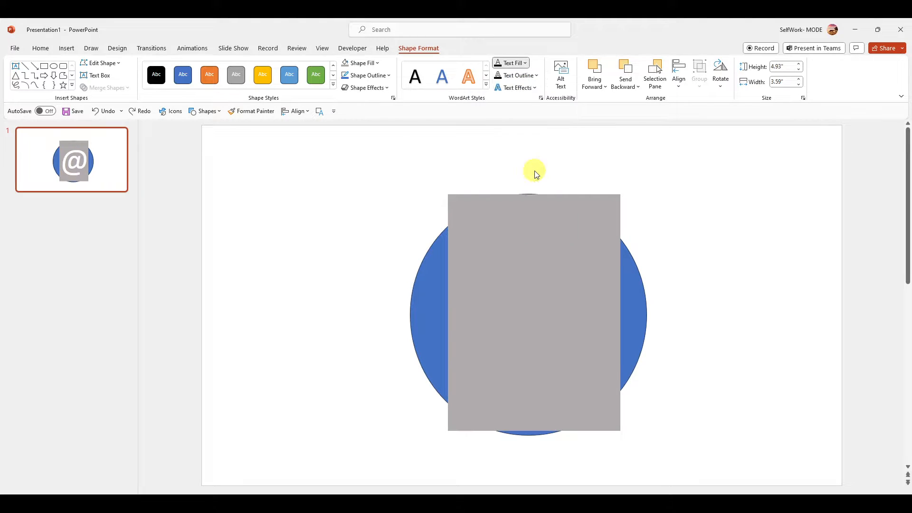
click(542, 220)
key(ctrl+z)
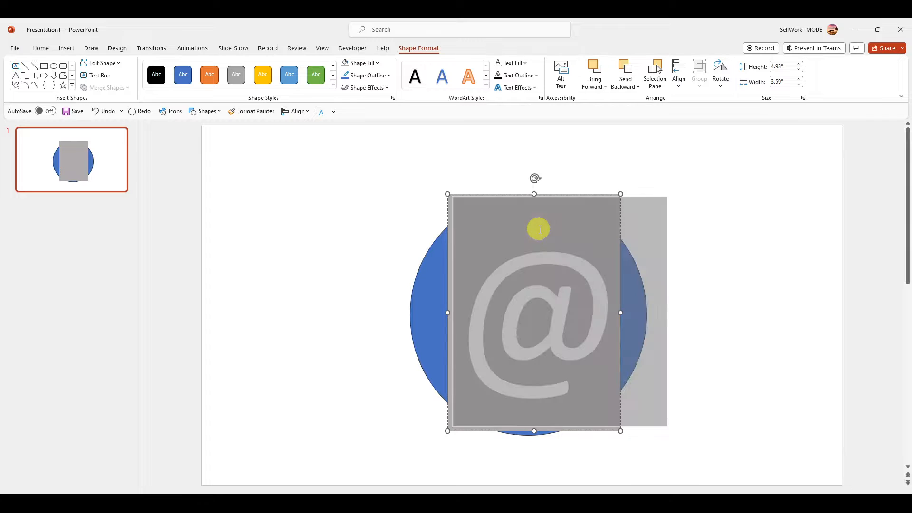
click(524, 64)
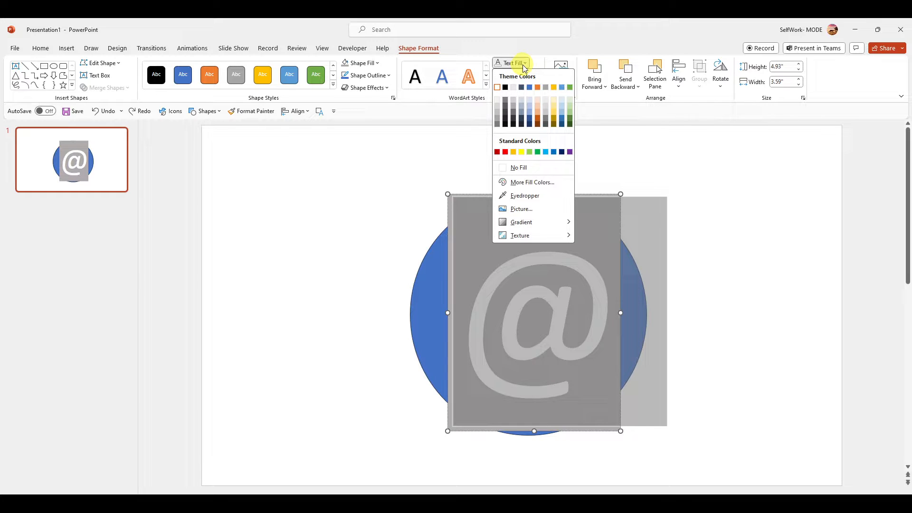
click(518, 168)
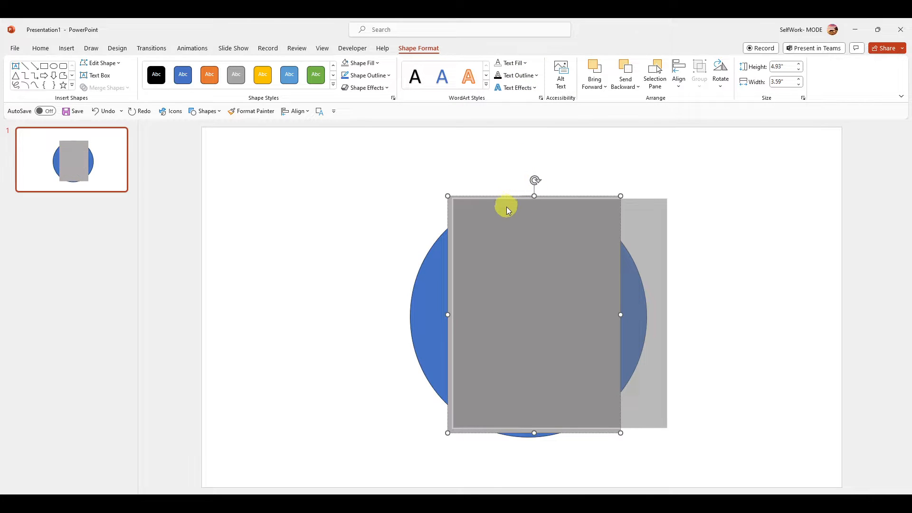
click(507, 207)
key(ctrl+z)
click(437, 214)
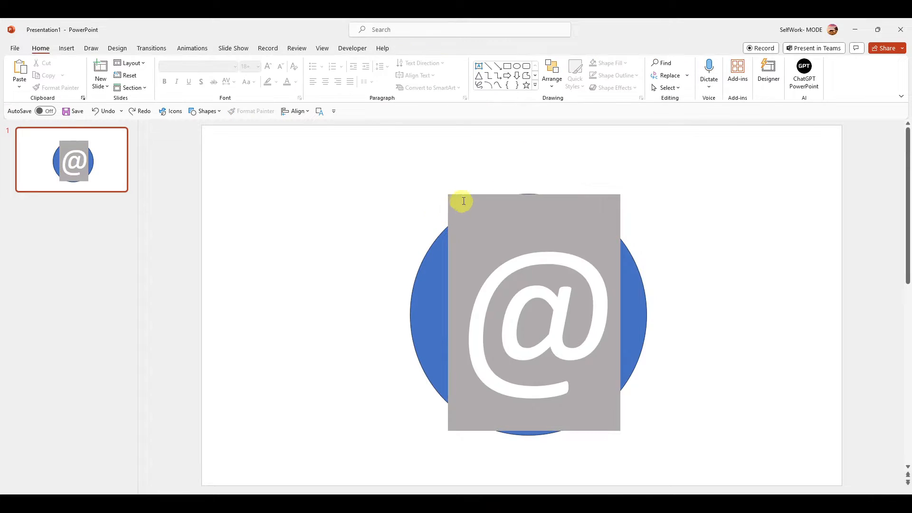
Set the @ character's text fill to white and its text outline to No Outline.
click(468, 195)
click(517, 66)
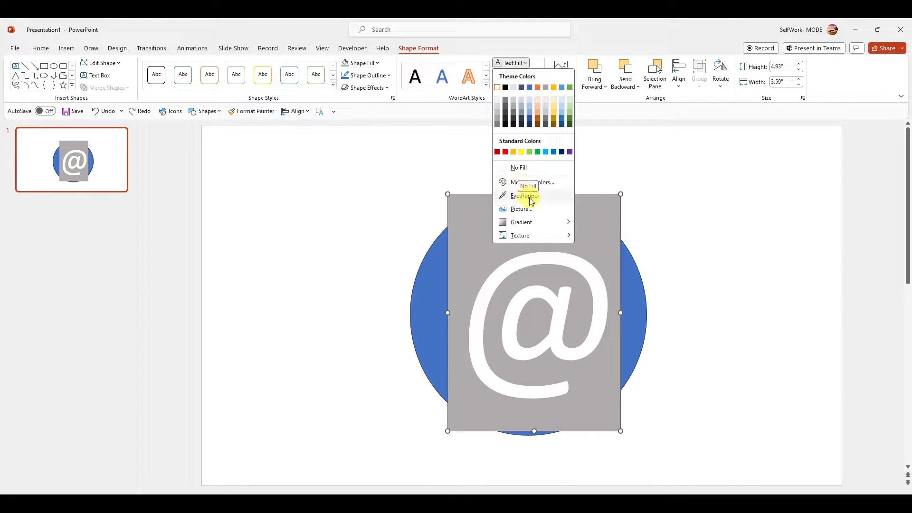
click(498, 88)
click(509, 76)
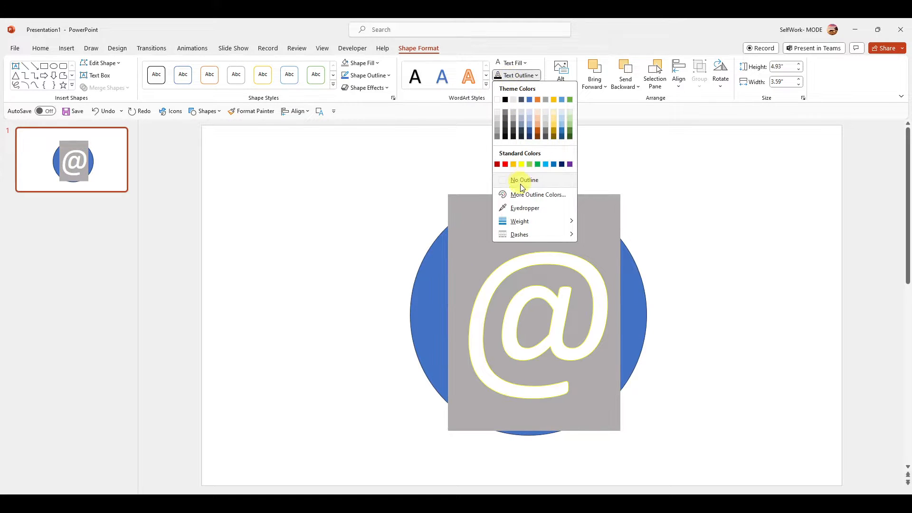
click(527, 181)
click(513, 87)
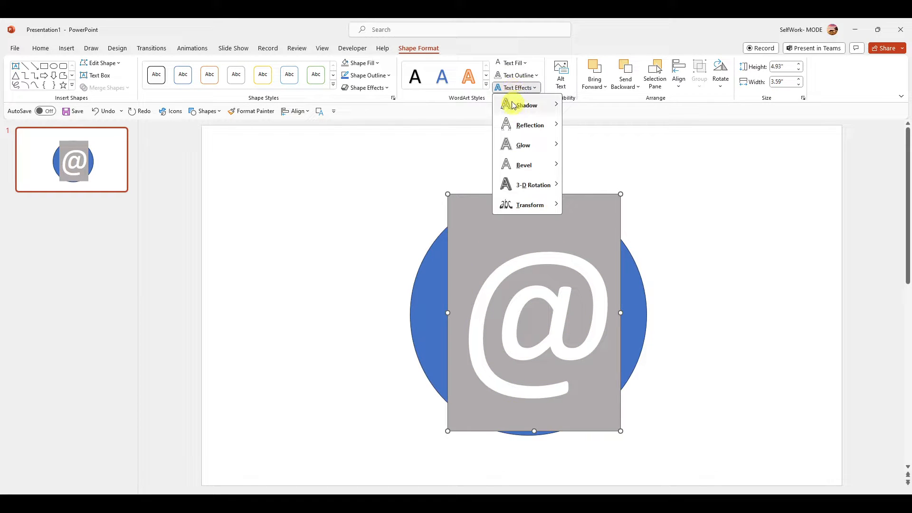
click(511, 66)
click(478, 238)
Set the @ text box's shape fill to No Fill and move the box slightly up and left over the circle.
click(66, 48)
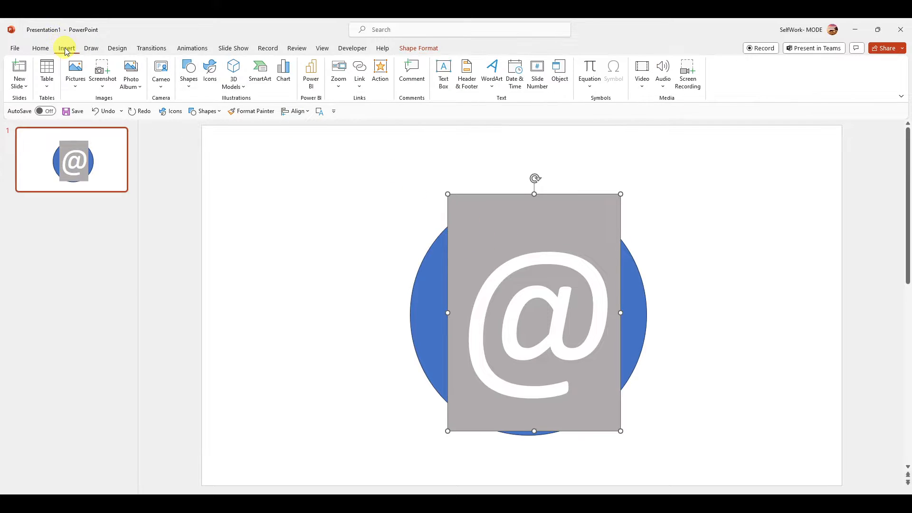
click(48, 49)
click(623, 63)
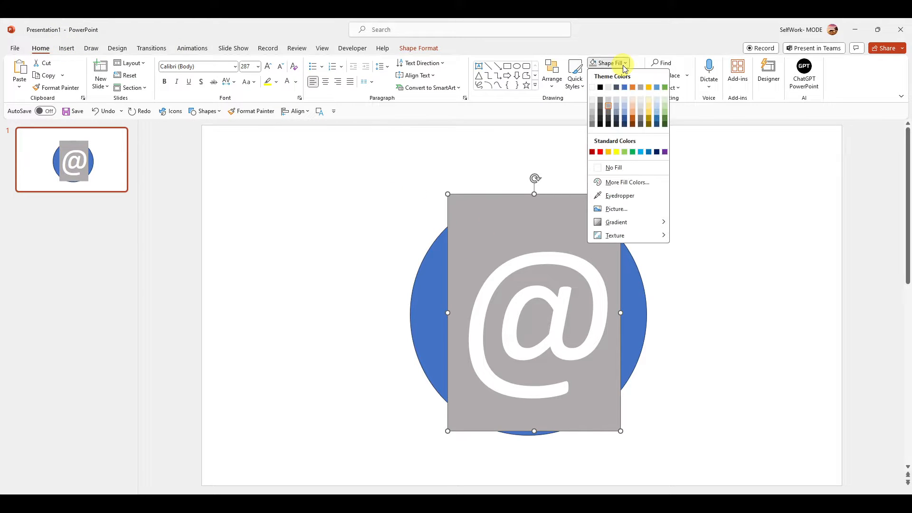
click(615, 169)
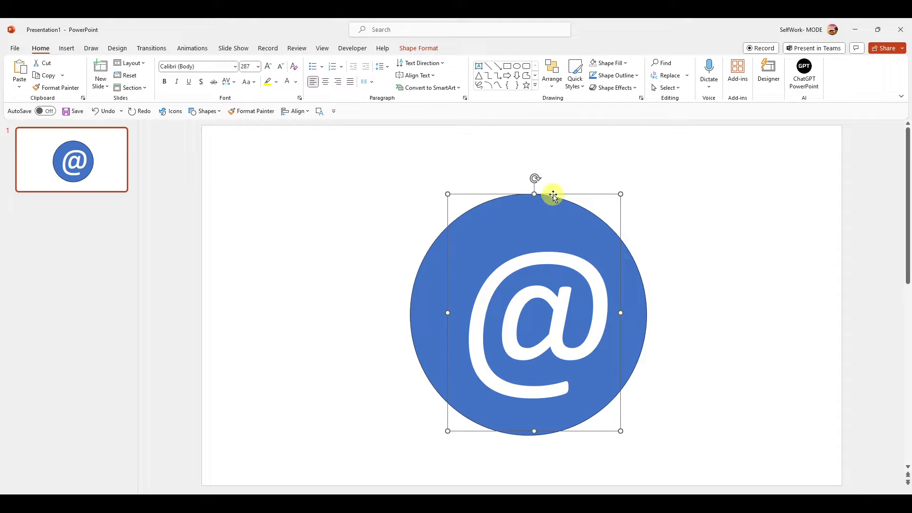
drag(550, 192, 541, 188)
Set the text highlight colour in the @ text box to Gray -25%.
right_click(536, 239)
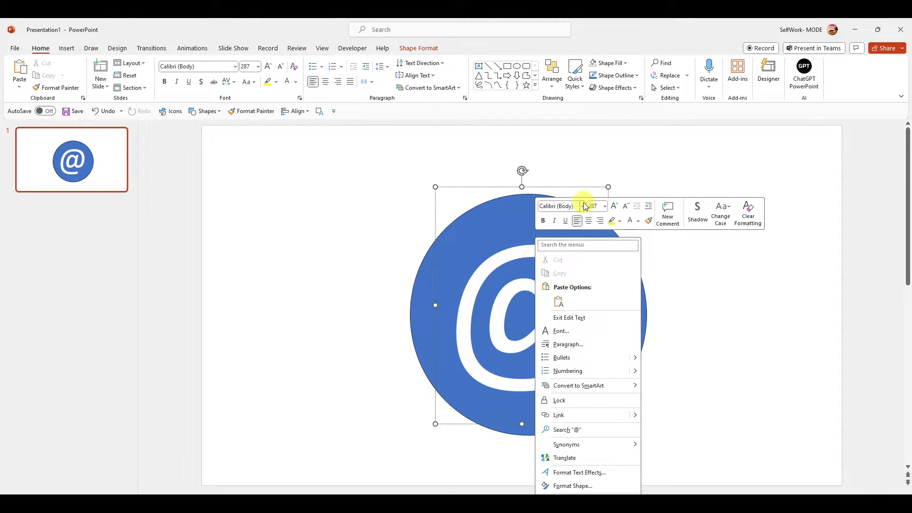
click(620, 222)
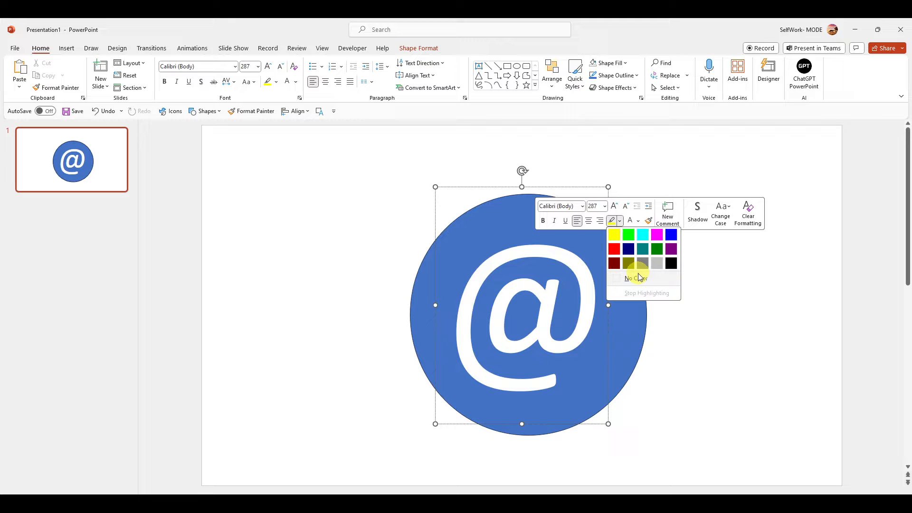
click(653, 262)
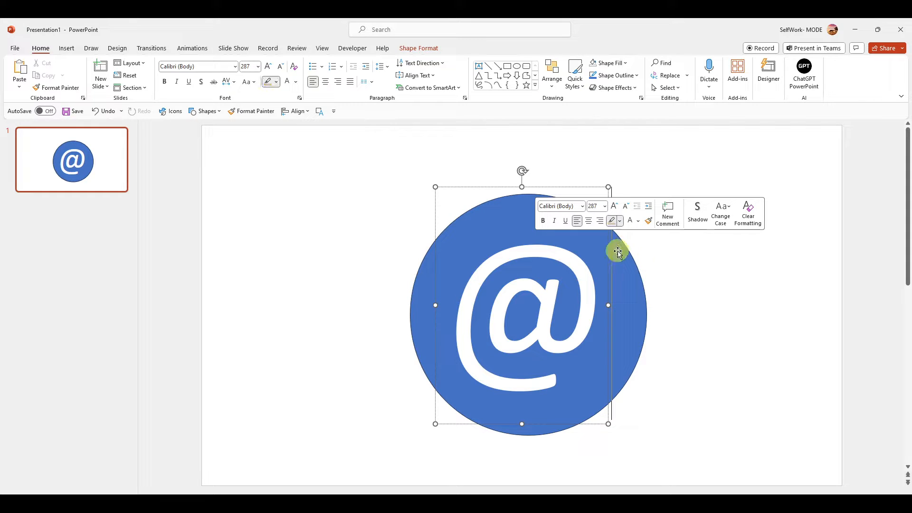
click(620, 221)
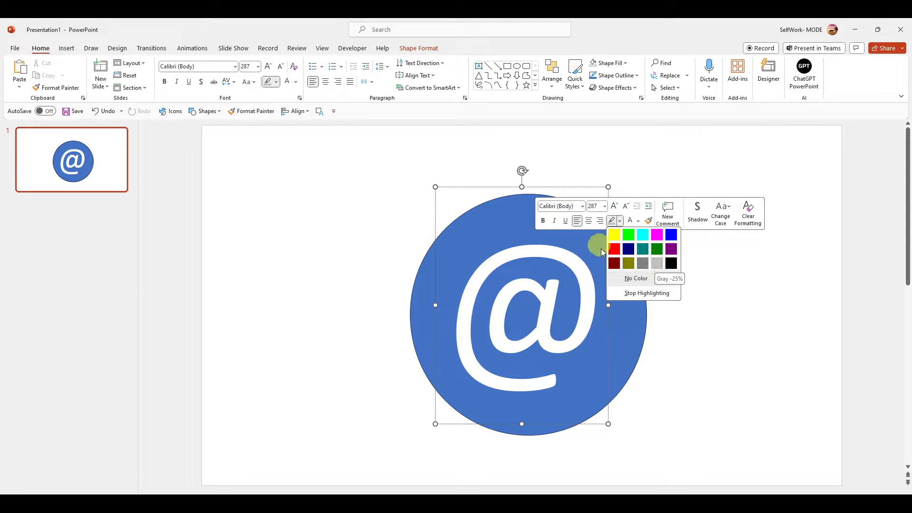
Select the @ text box together with the circle and look at the available Merge Shapes operations.
click(645, 338)
shift+click(631, 285)
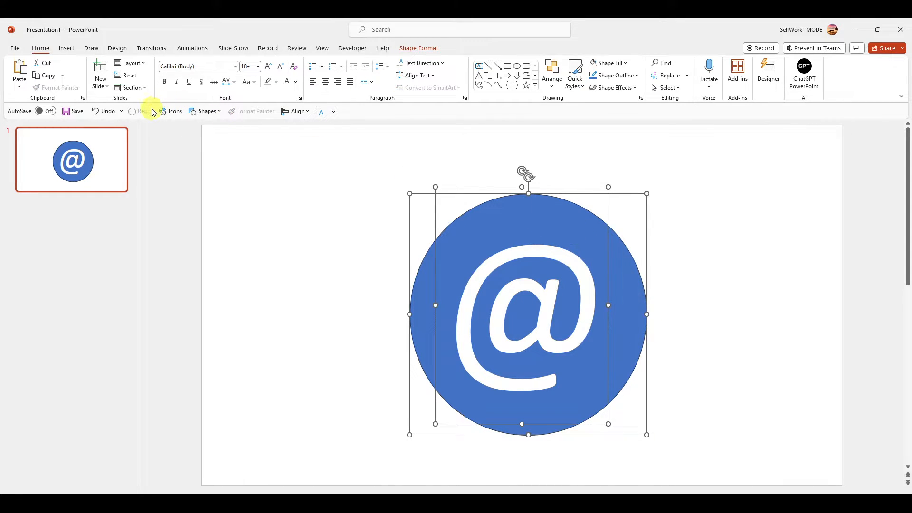
click(74, 49)
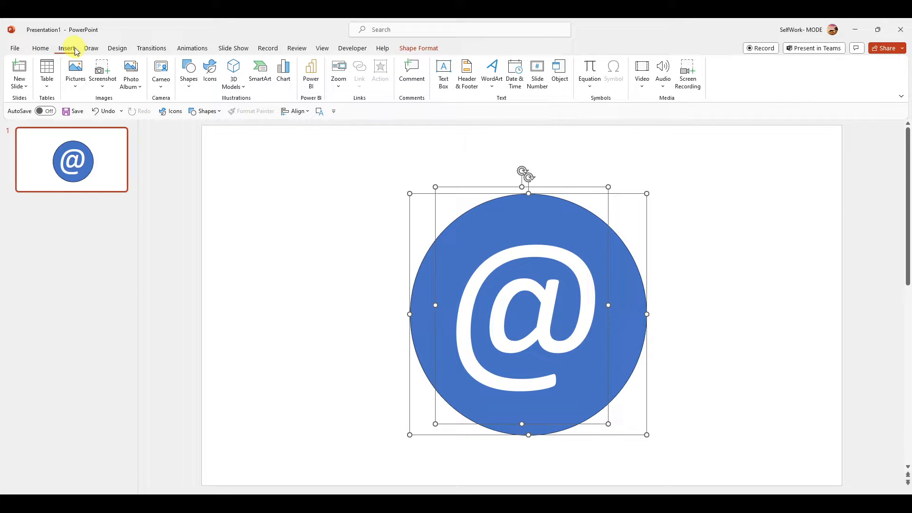
click(43, 49)
click(418, 48)
click(105, 88)
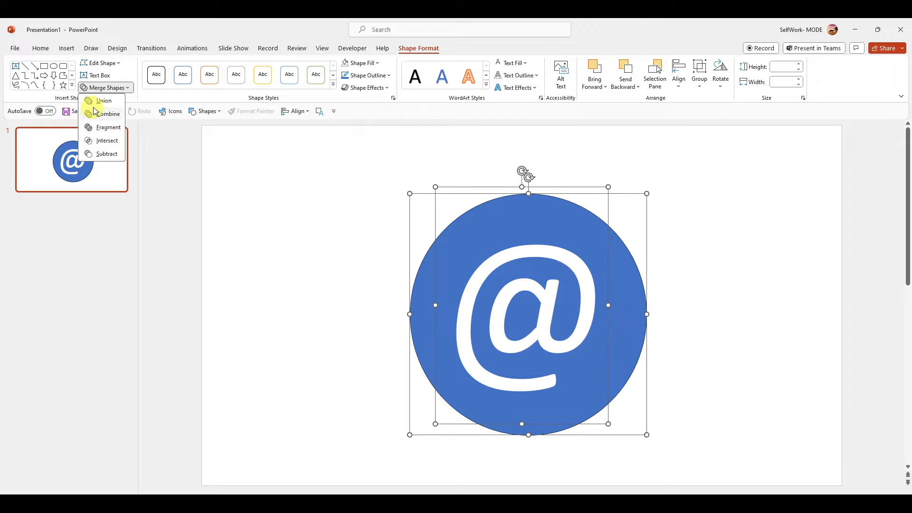
click(493, 222)
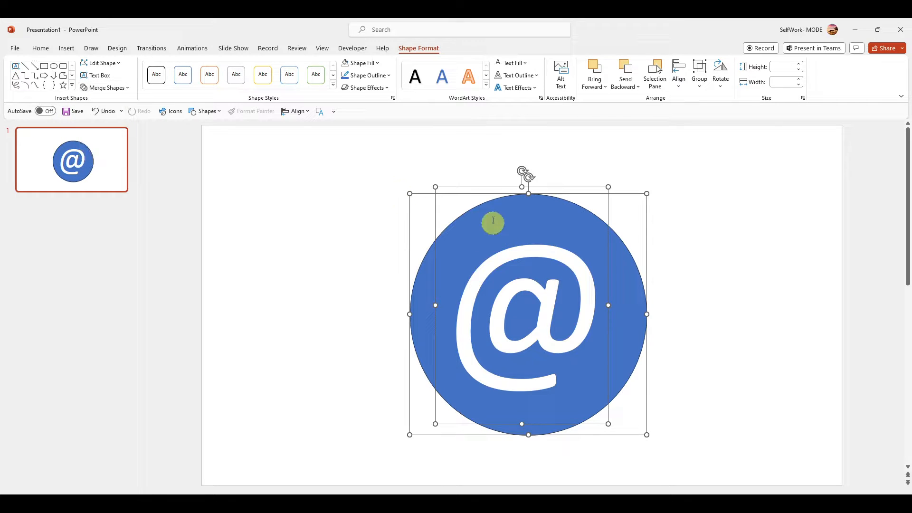
Try setting the @ character's text highlight colour to No Color.
click(470, 159)
click(525, 267)
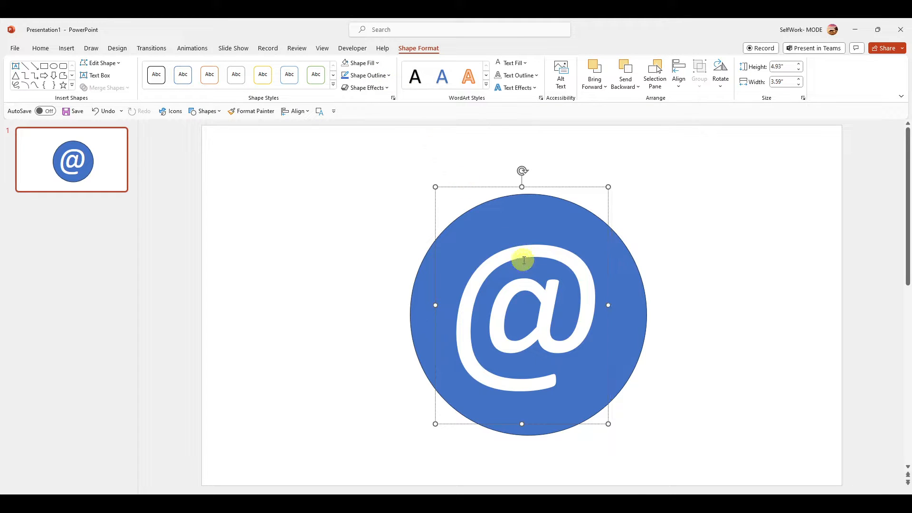
click(40, 48)
click(527, 278)
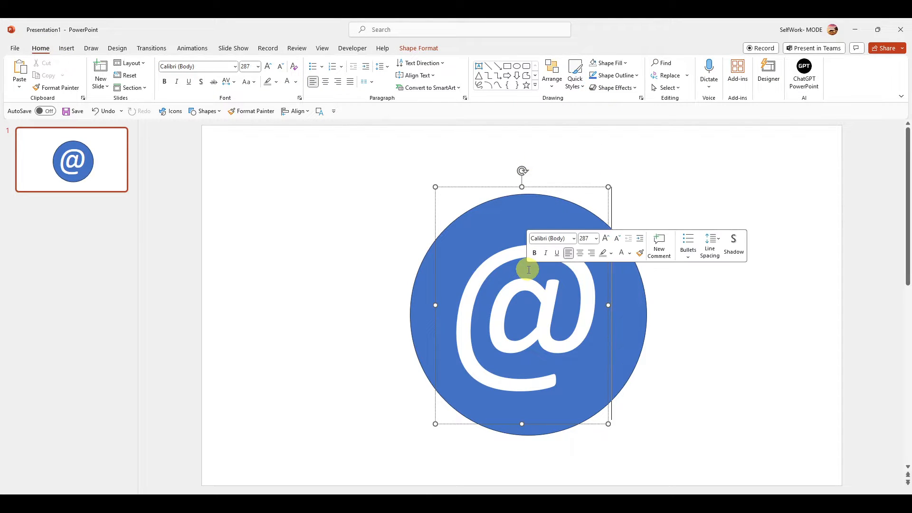
click(611, 253)
click(550, 295)
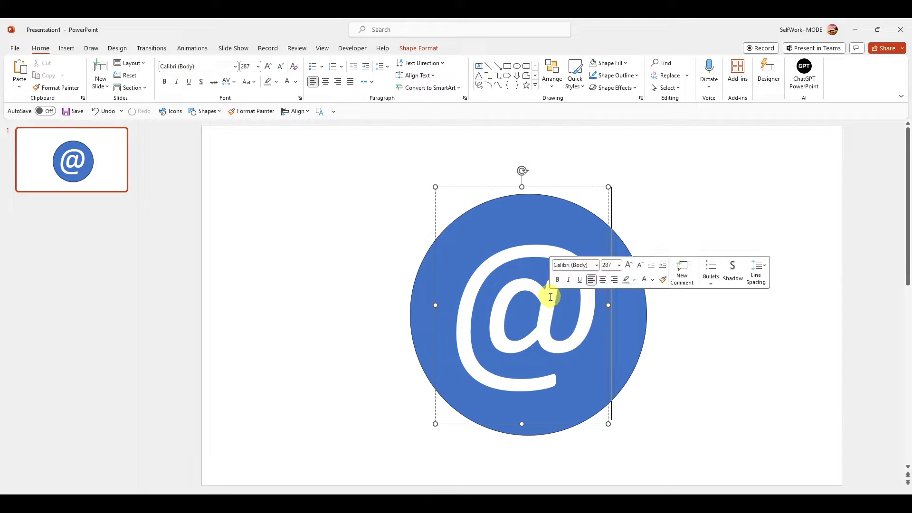
double_click(538, 236)
right_click(554, 274)
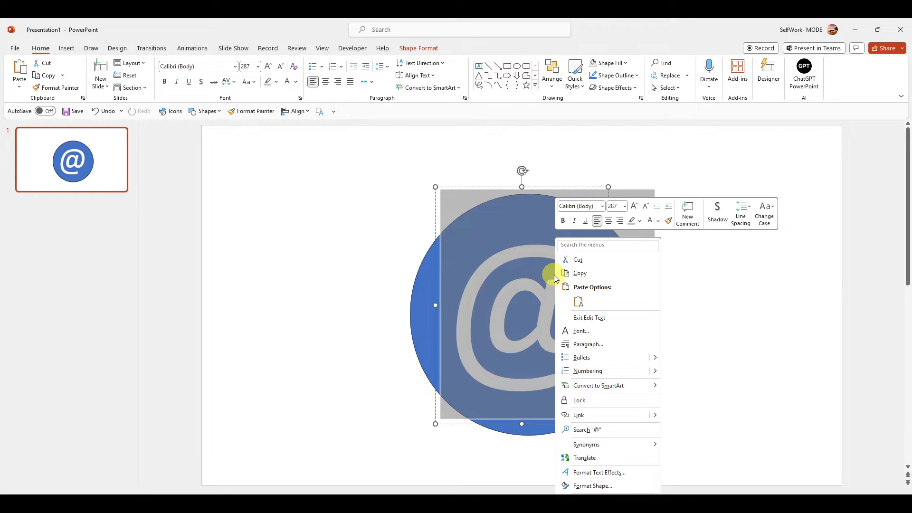
click(641, 221)
click(656, 278)
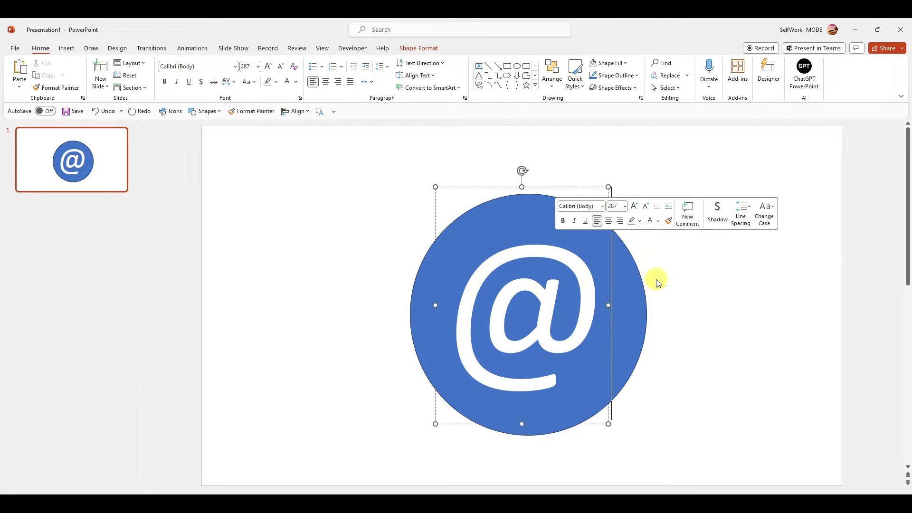
Select the @ text box and the circle and merge them with Combine.
shift+click(572, 271)
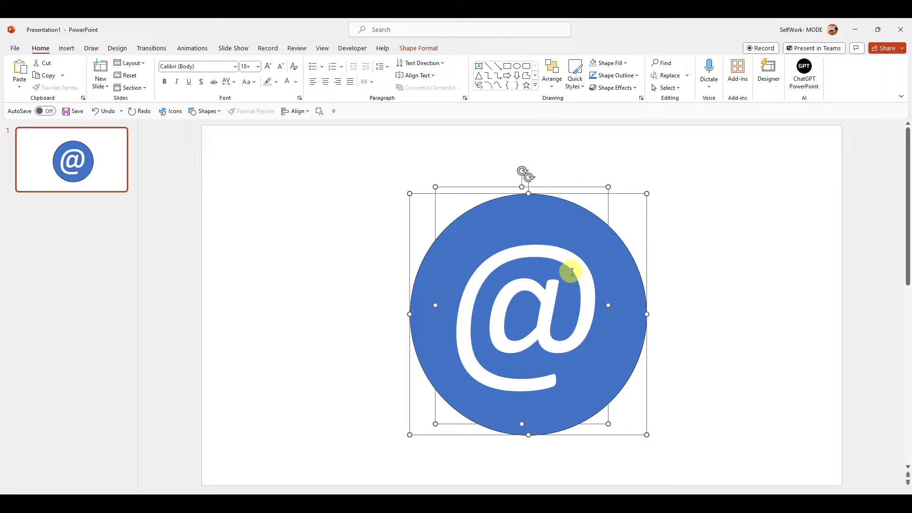
click(419, 48)
click(105, 88)
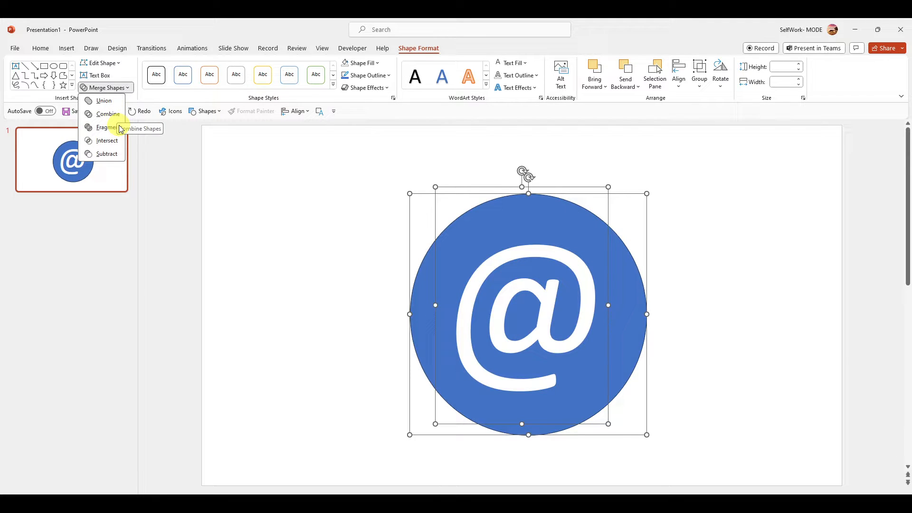
click(114, 116)
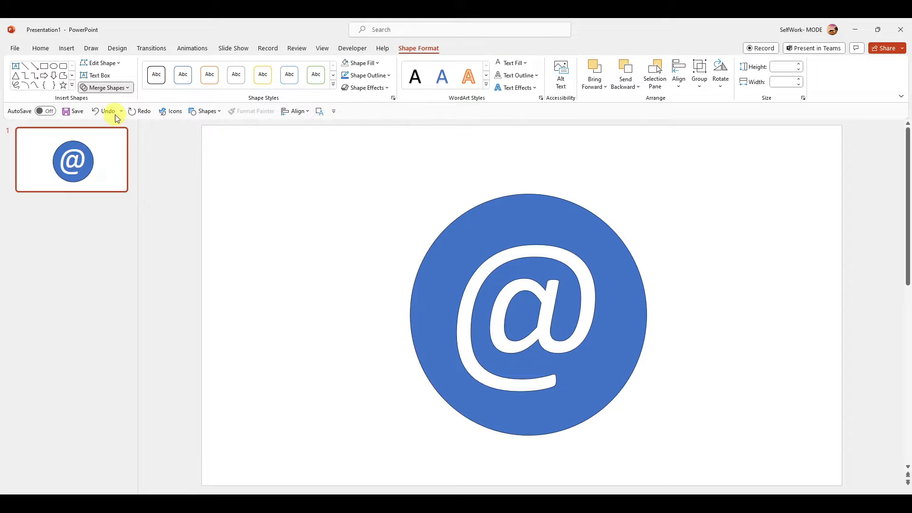
Move the combined icon slightly up, shrink it from a corner and shift it slightly.
drag(474, 259, 550, 237)
click(467, 263)
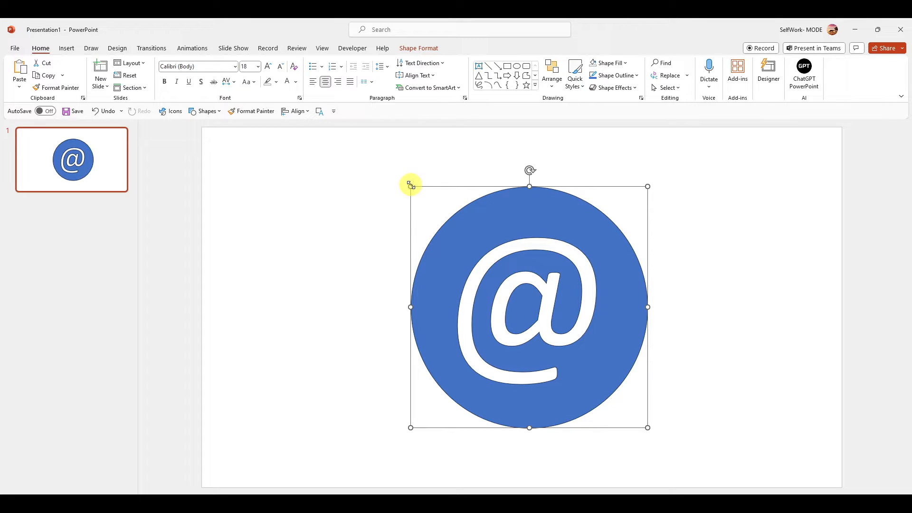
drag(410, 185, 420, 249)
drag(523, 230, 503, 234)
Undo the moves, the resize and the Combine merge to restore the separate circle and @ text box.
key(ctrl+z)
key(ctrl+z)
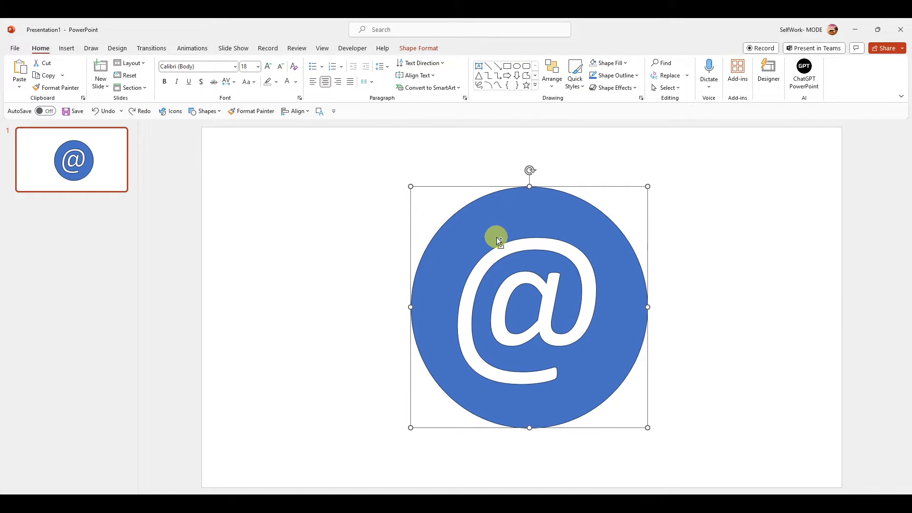
key(ctrl+z)
key(ctrl+z)
key(ctrl+z)
key(ctrl+z)
key(ctrl+z)
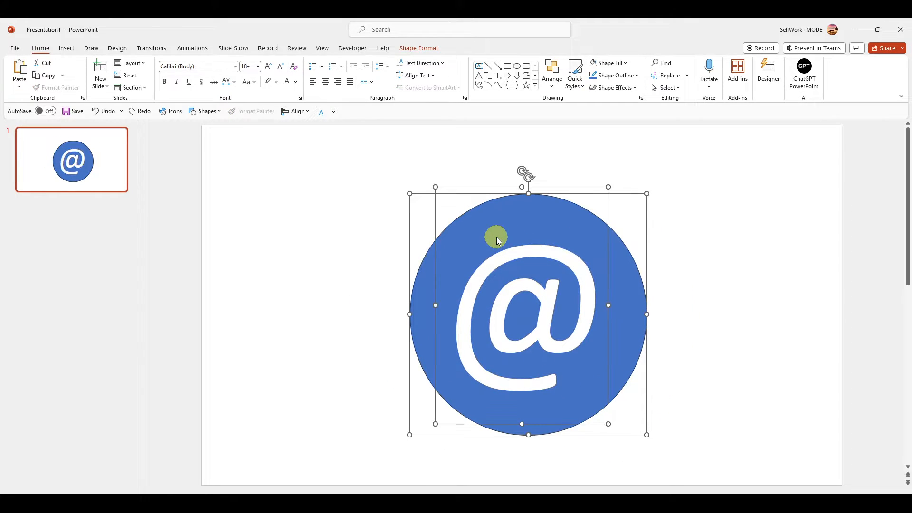
Merge the circle and the @ text box with Fragment.
click(412, 56)
click(127, 88)
click(122, 126)
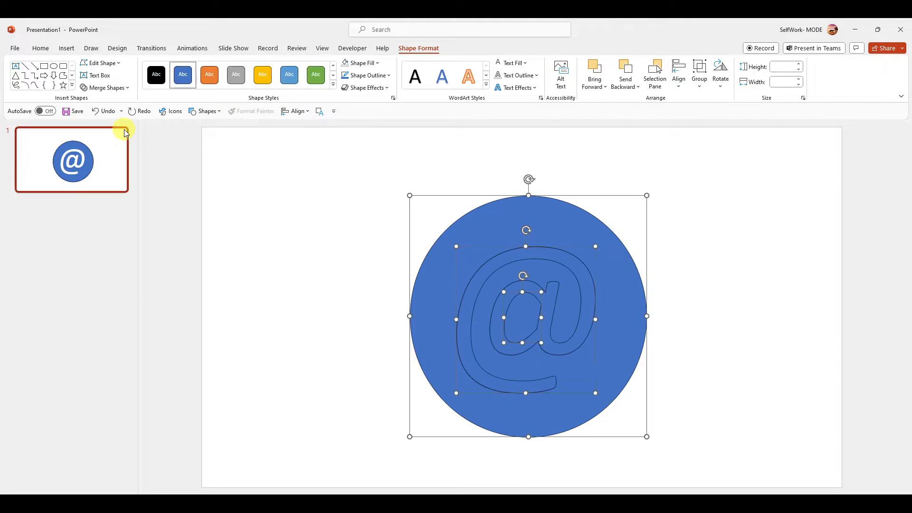
Try moving the @ fragment out to the left of the circle and stretching it to about 3.51" high.
drag(501, 259, 292, 189)
click(354, 172)
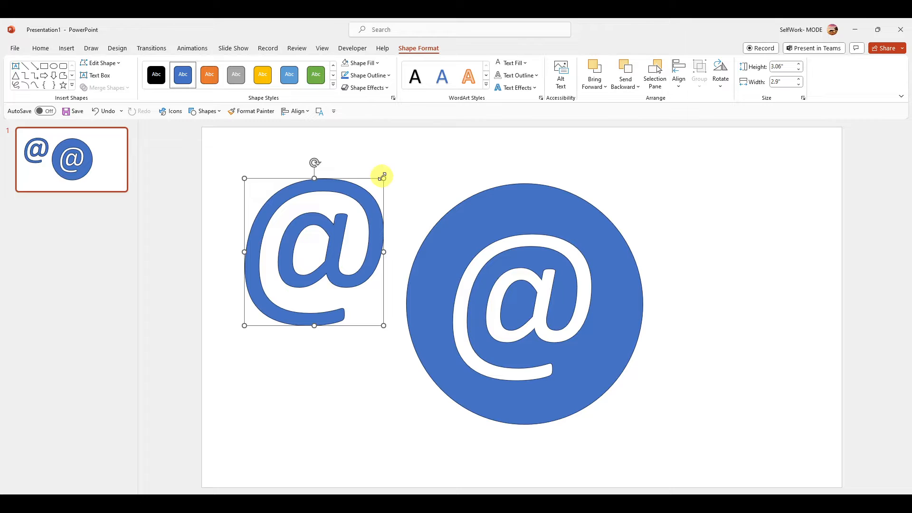
drag(382, 176, 384, 157)
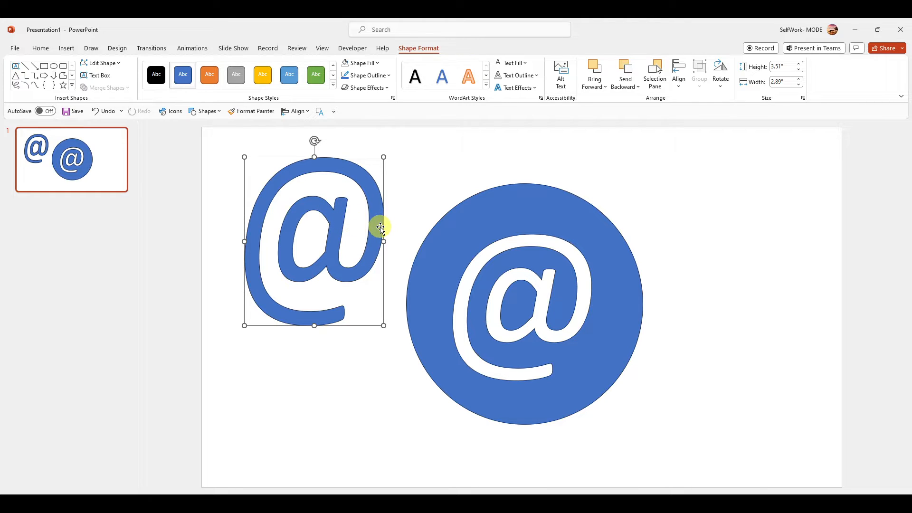
click(365, 235)
key(ctrl+z)
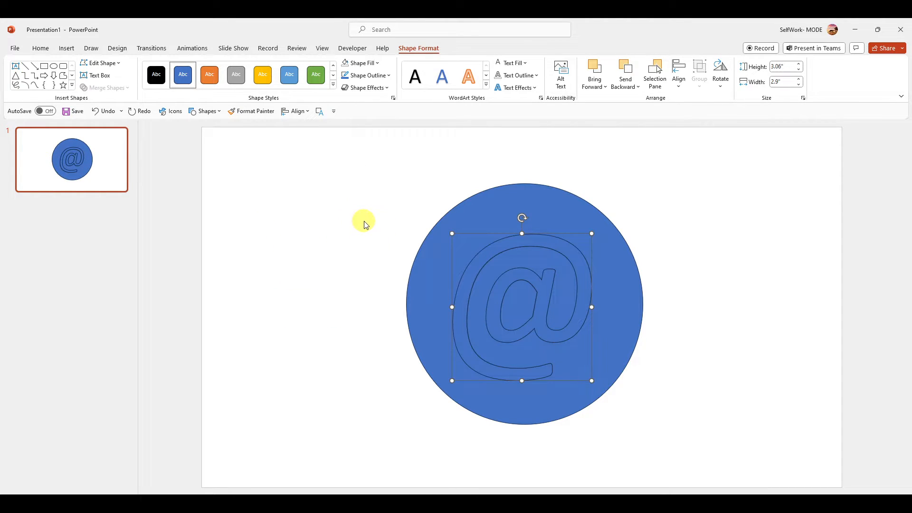
Move the @ fragment to the left of the circle, and the circle and small inner fragment to the right.
click(493, 228)
click(501, 242)
drag(500, 242, 304, 194)
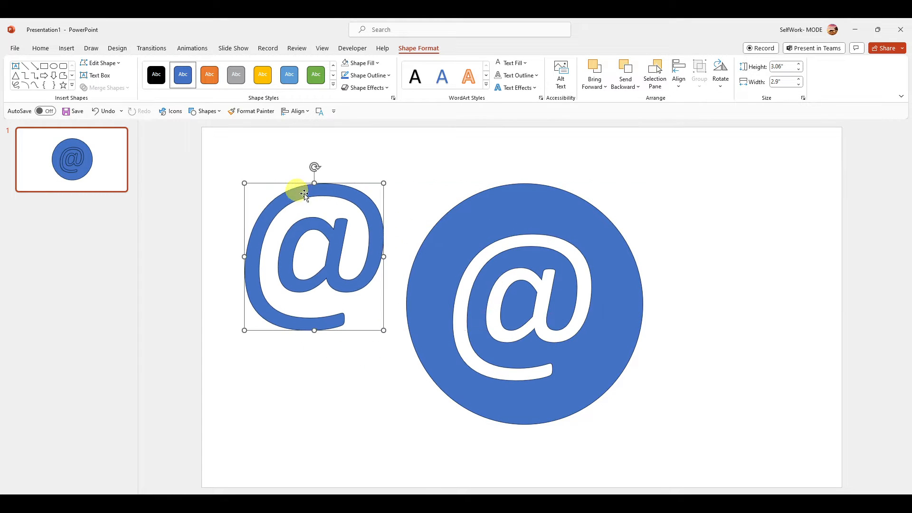
drag(521, 265, 685, 225)
drag(519, 303, 680, 262)
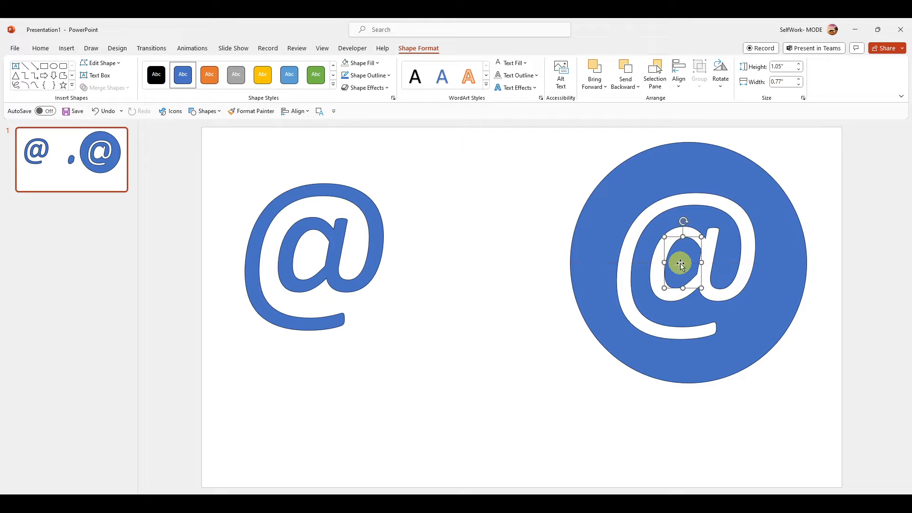
Group the circle with the small inner fragment and move the group back towards the slide's centre.
shift+click(711, 189)
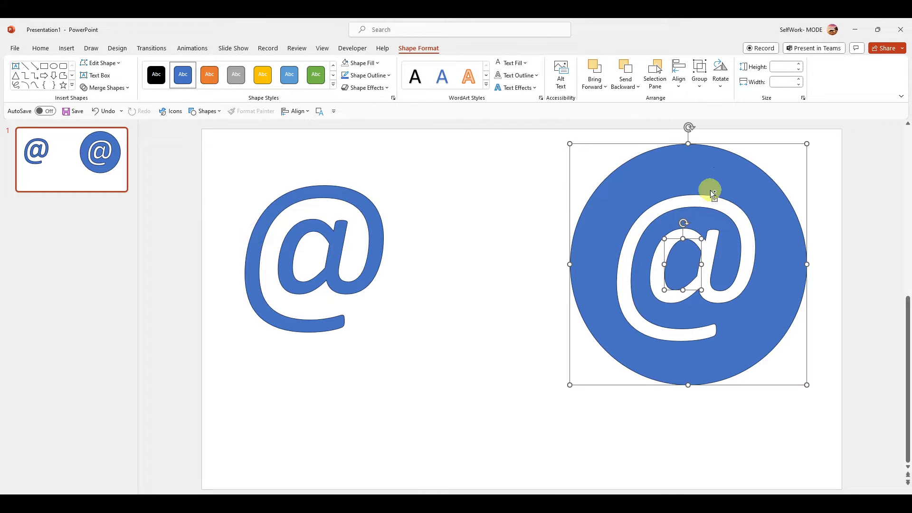
key(ctrl+g)
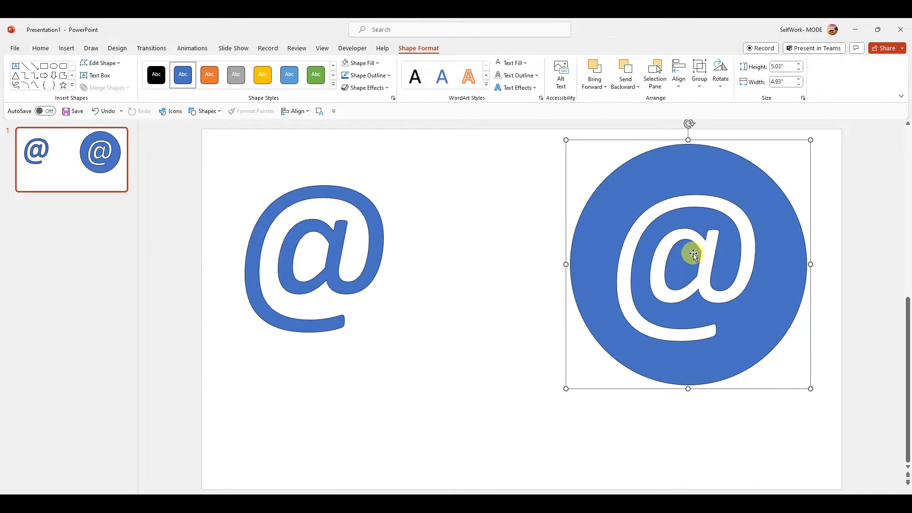
drag(702, 181, 661, 193)
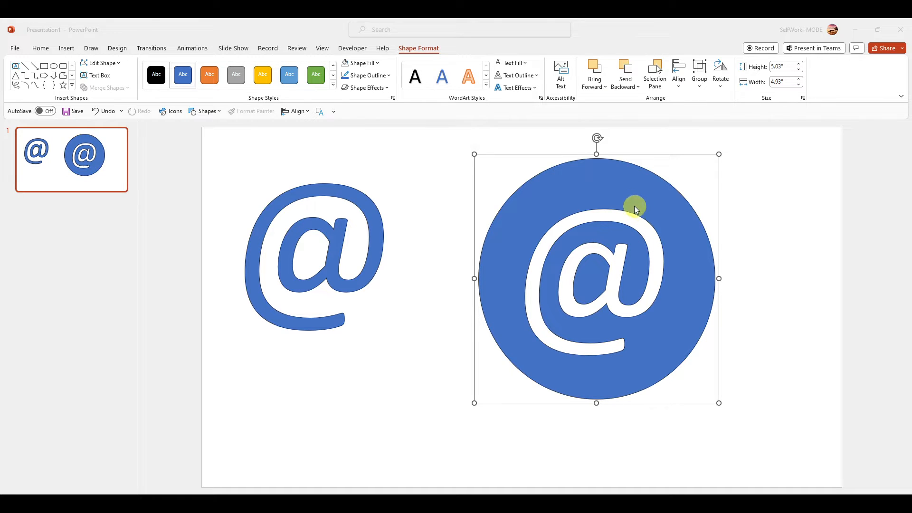
Undo the grouping and the moves of the fragments.
click(474, 155)
drag(527, 186, 528, 198)
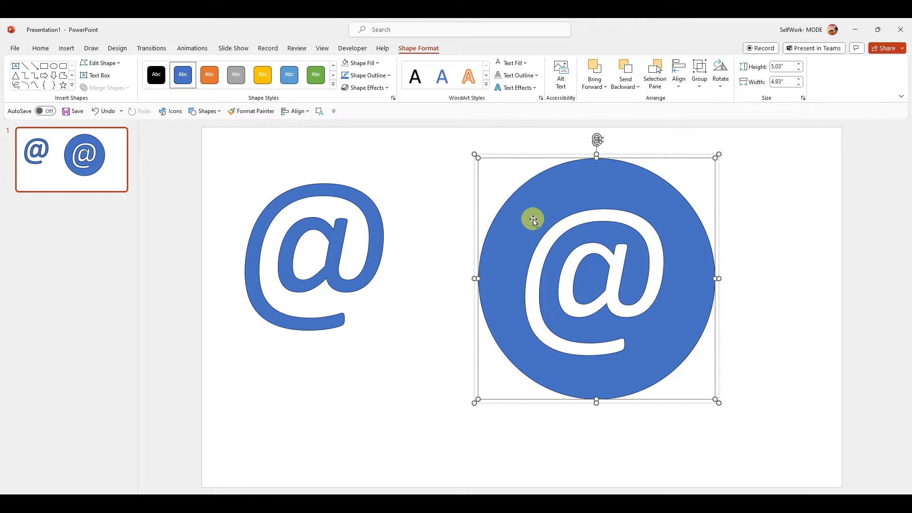
key(ctrl+z)
key(ctrl+z)
key(ctrl+z)
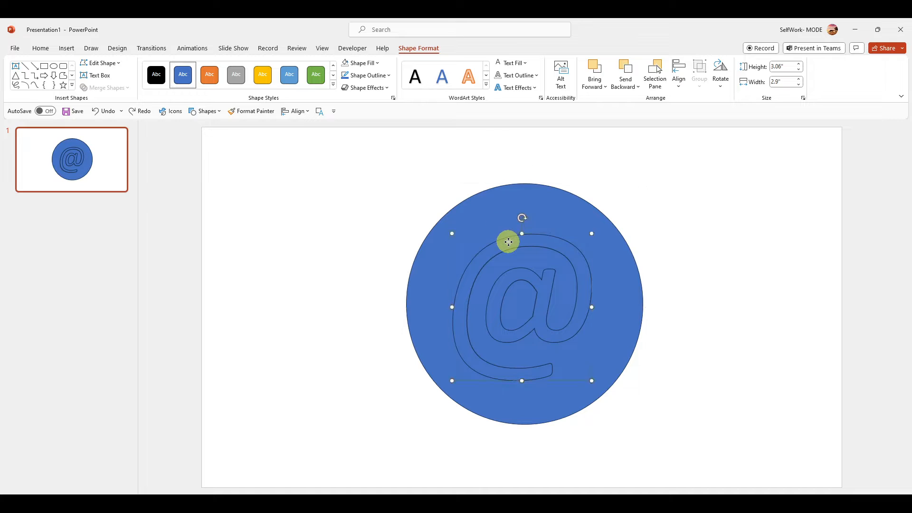
Move the @ fragment up and left so it overlaps the circle's left edge, and bring it to the front.
drag(506, 240, 361, 198)
click(458, 216)
shift+click(412, 200)
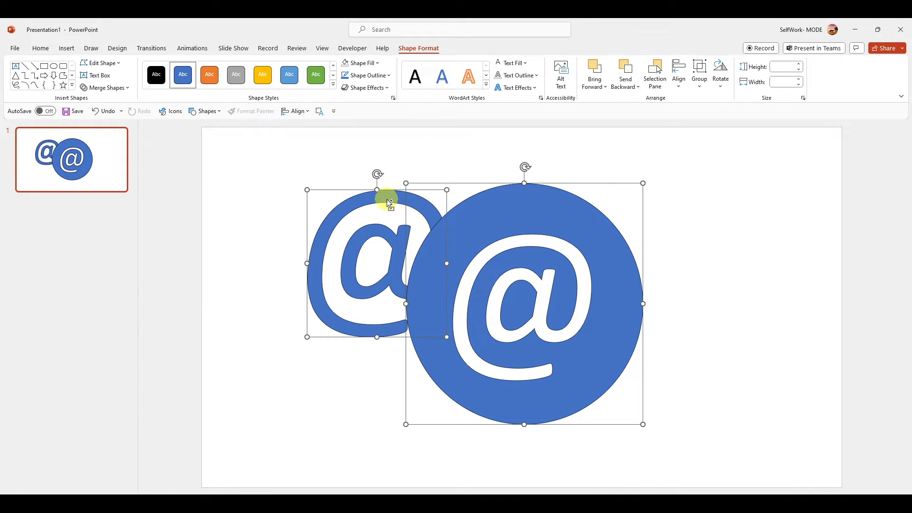
shift+click(387, 199)
shift+click(399, 222)
click(383, 209)
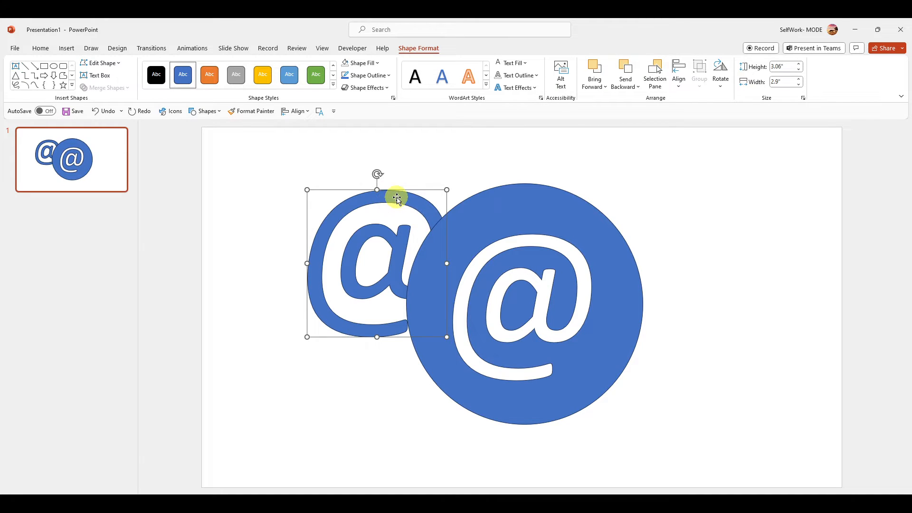
key(ctrl+shift+bracketright)
Try subtracting the circle from the overlapping @ fragment.
shift+click(475, 226)
click(104, 88)
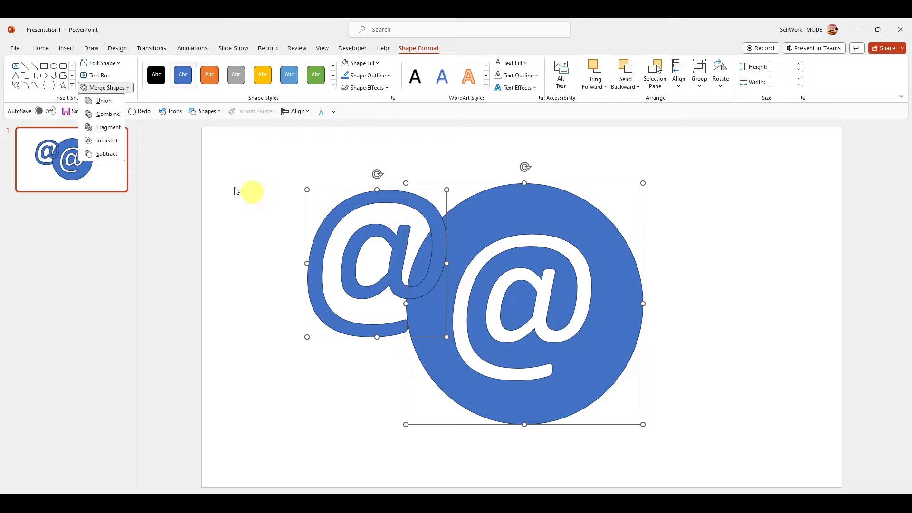
click(99, 153)
drag(427, 209, 425, 196)
key(ctrl+z)
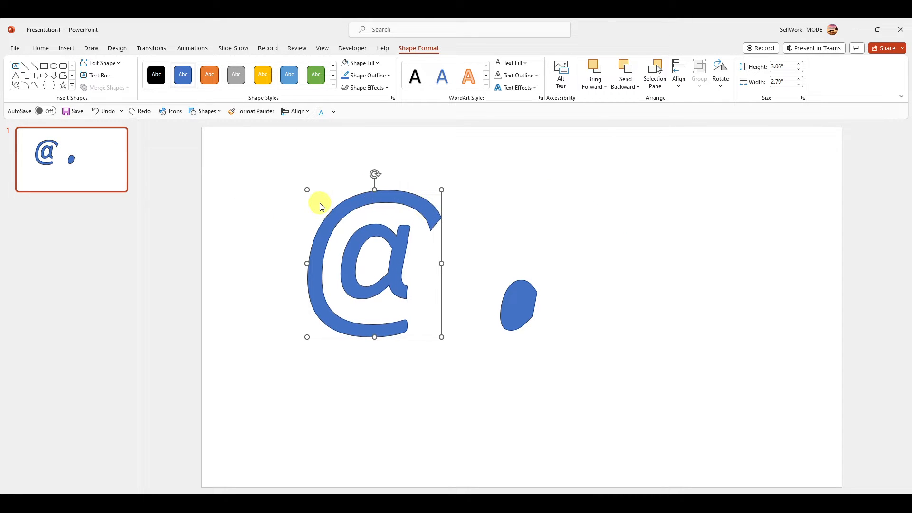
key(ctrl+z)
Merge the overlapping @ fragment and circle with Combine and select the combined shape.
click(104, 88)
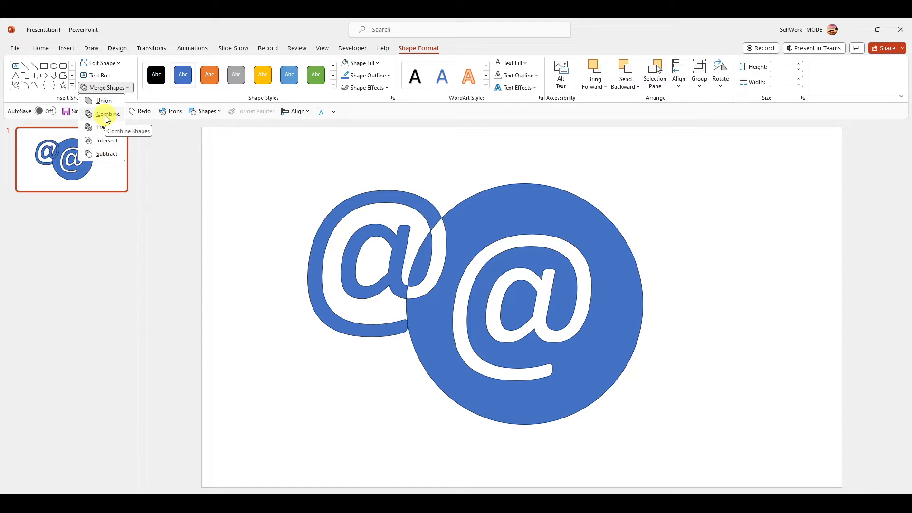
click(107, 117)
click(408, 171)
click(410, 201)
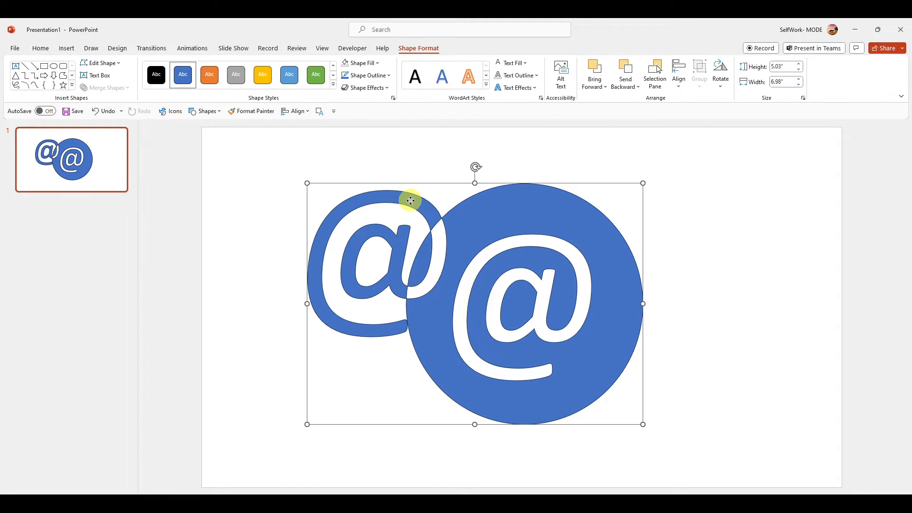
Move the combined shape right, away from the small inner fragment, and bring it back near the slide's centre.
drag(410, 200, 632, 226)
click(515, 301)
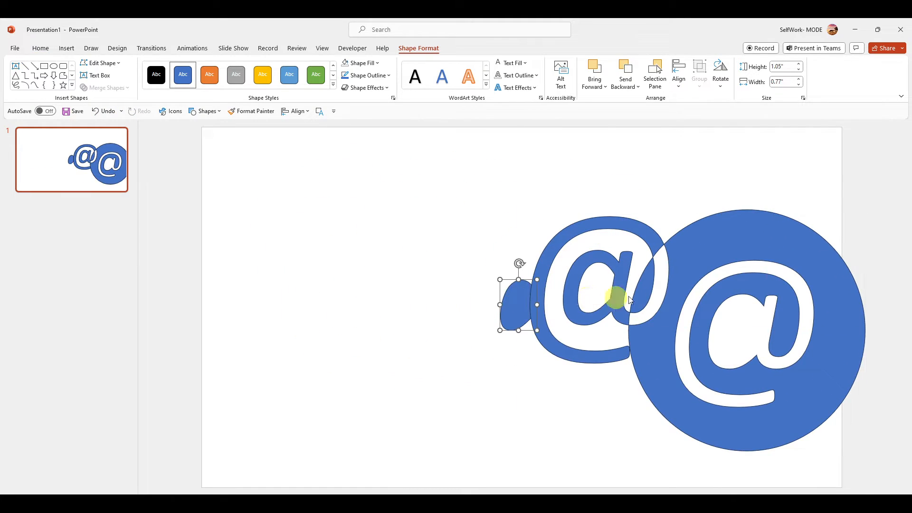
drag(631, 300, 441, 260)
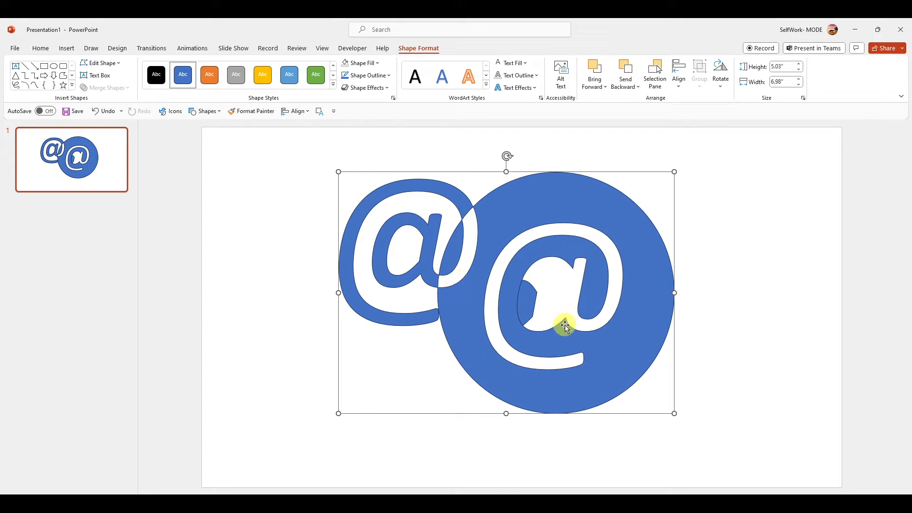
key(alt)
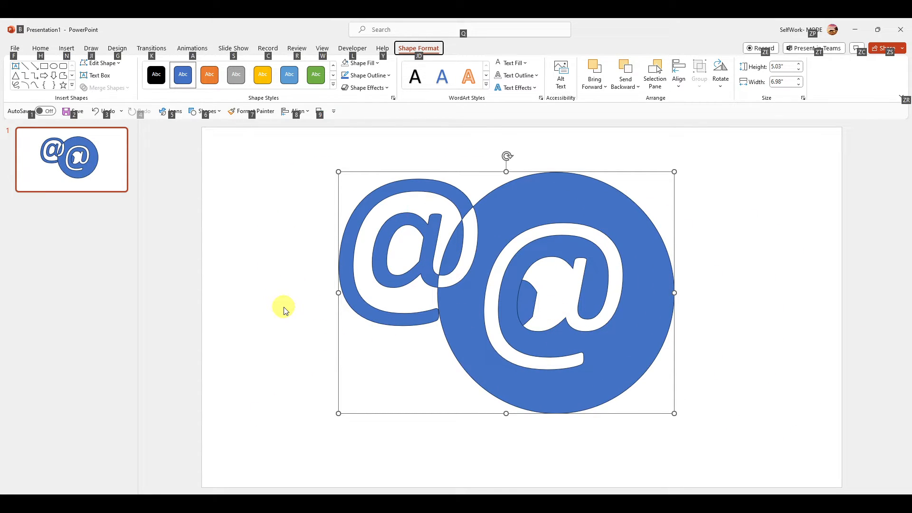
Delete the combined @ shape and the leftover inner fragment, and open the slide's background formatting options.
drag(365, 211, 340, 234)
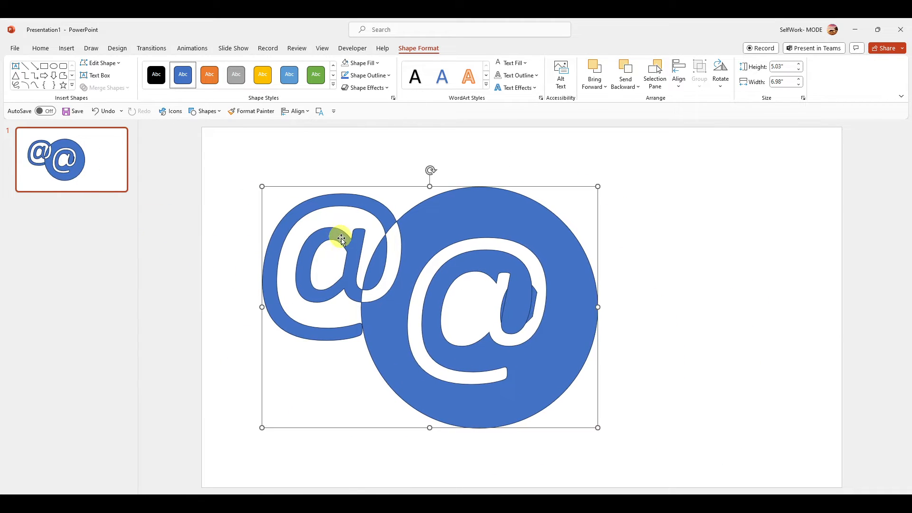
key(Delete)
click(485, 295)
key(Delete)
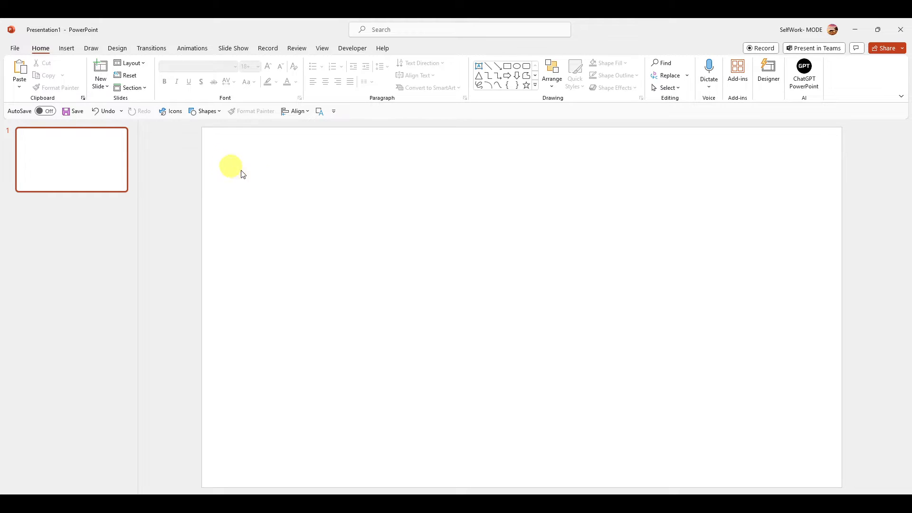
right_click(323, 182)
click(372, 291)
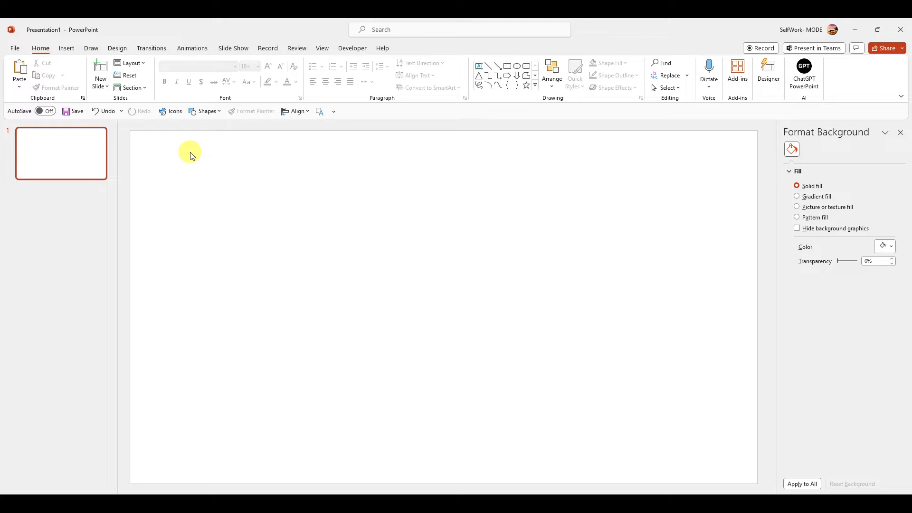
Add a text box about 11.73" wide across the upper part of the slide containing the word HELLO.
click(204, 113)
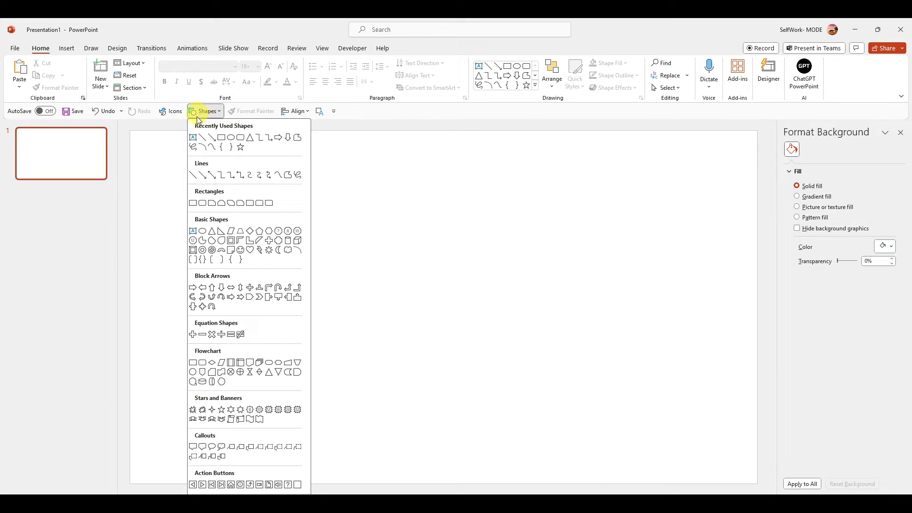
click(193, 135)
drag(164, 171, 717, 427)
text(HELLO)
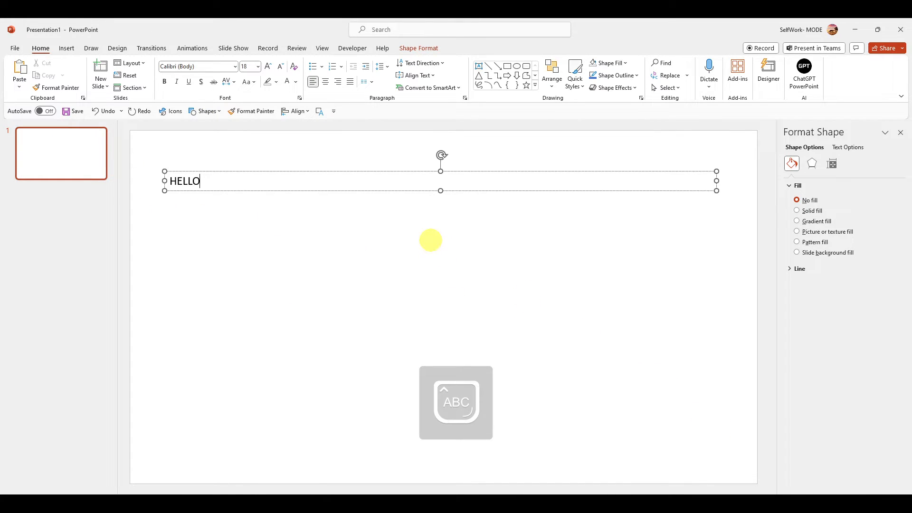
Enlarge the HELLO text to 287 pt and make it bold.
key(ctrl+a)
click(258, 67)
text(28)
key(Return)
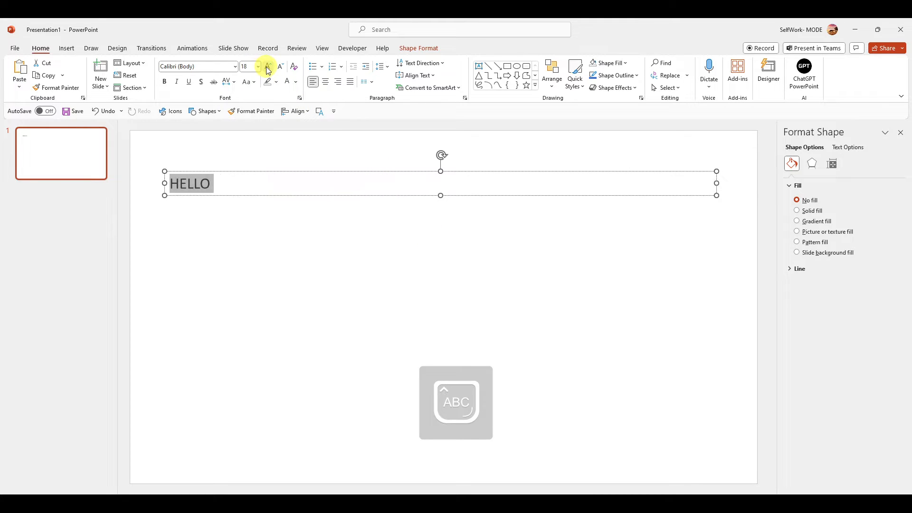
click(252, 320)
click(268, 67)
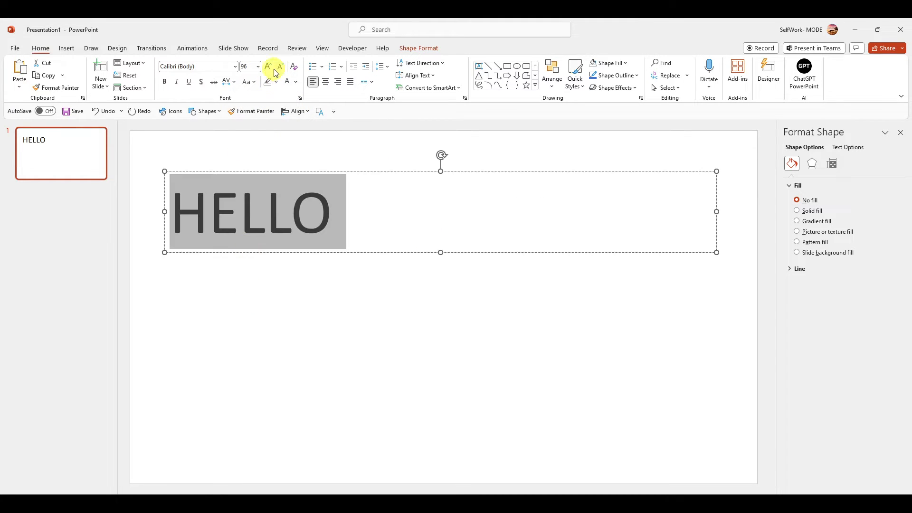
click(268, 69)
click(267, 70)
click(267, 70)
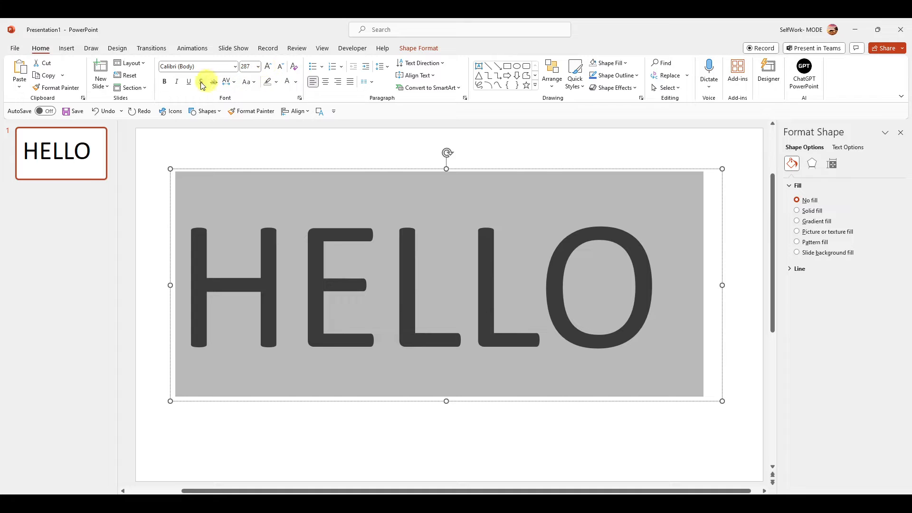
click(166, 83)
click(387, 276)
triple_click(387, 274)
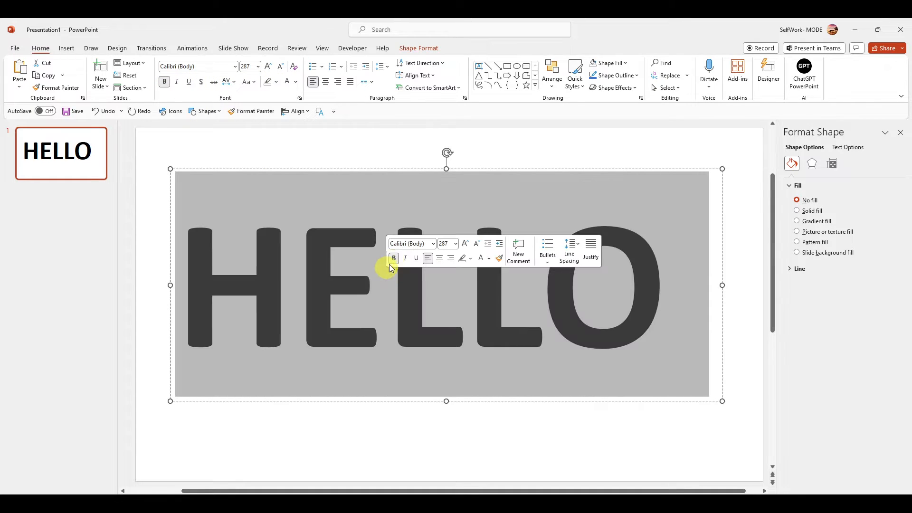
click(470, 258)
click(489, 317)
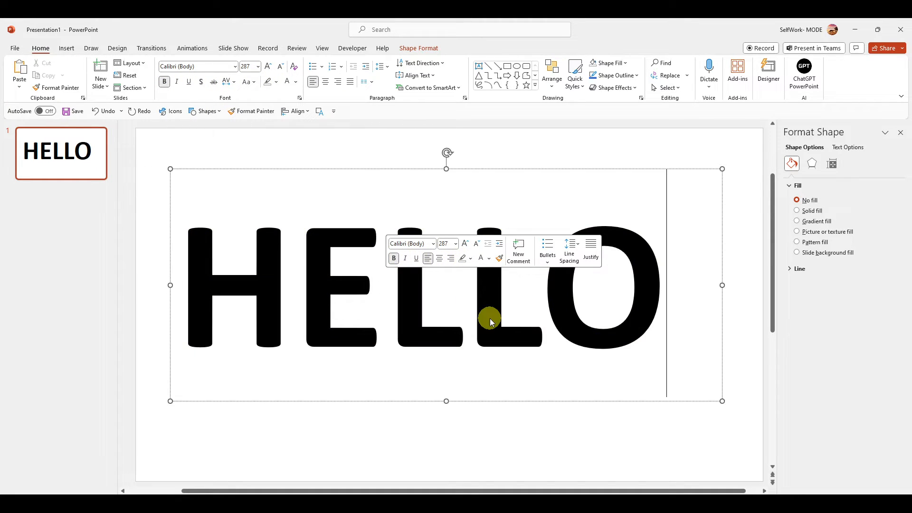
click(477, 319)
triple_click(477, 319)
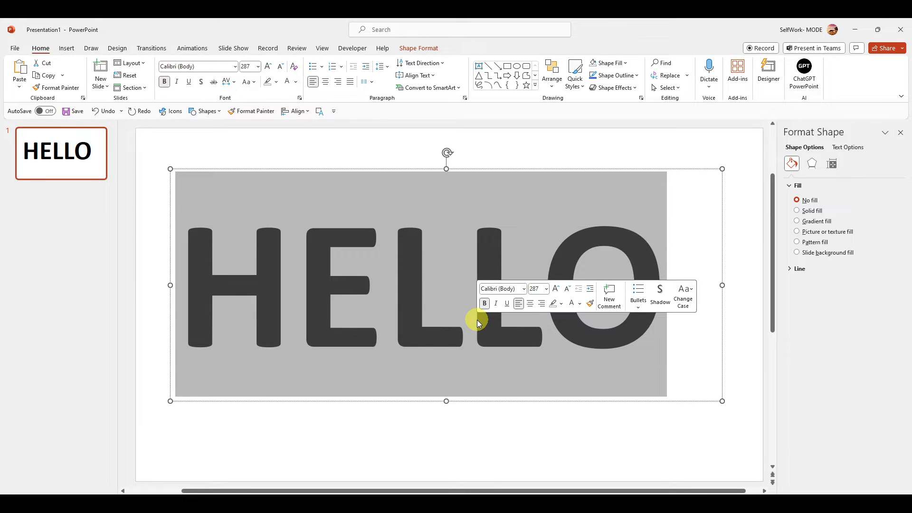
triple_click(414, 279)
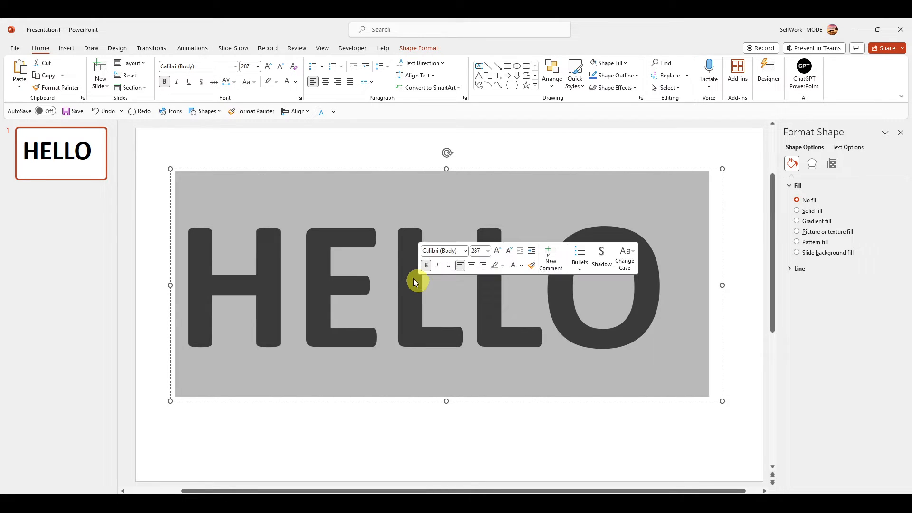
Draw a rectangle about 12.56" wide and 6.79" high covering most of the slide, and send it behind the HELLO text.
click(259, 160)
click(205, 111)
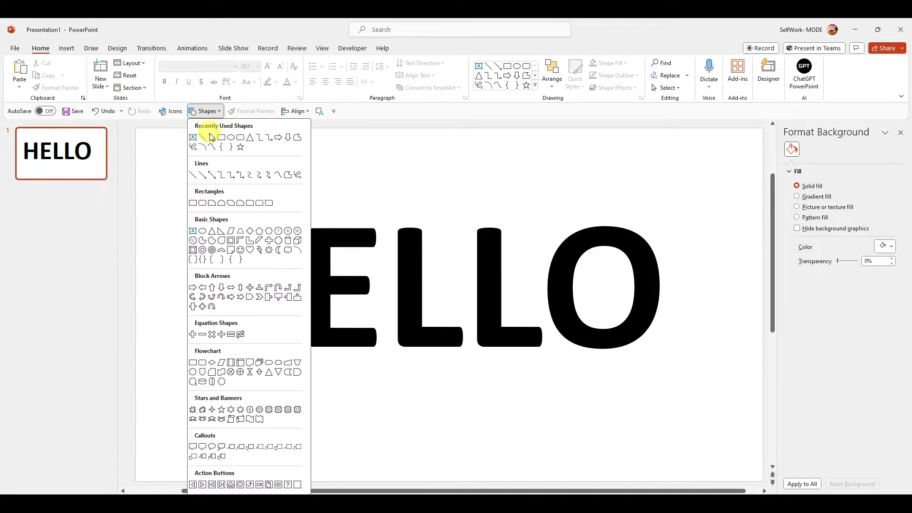
click(211, 128)
drag(152, 138, 744, 457)
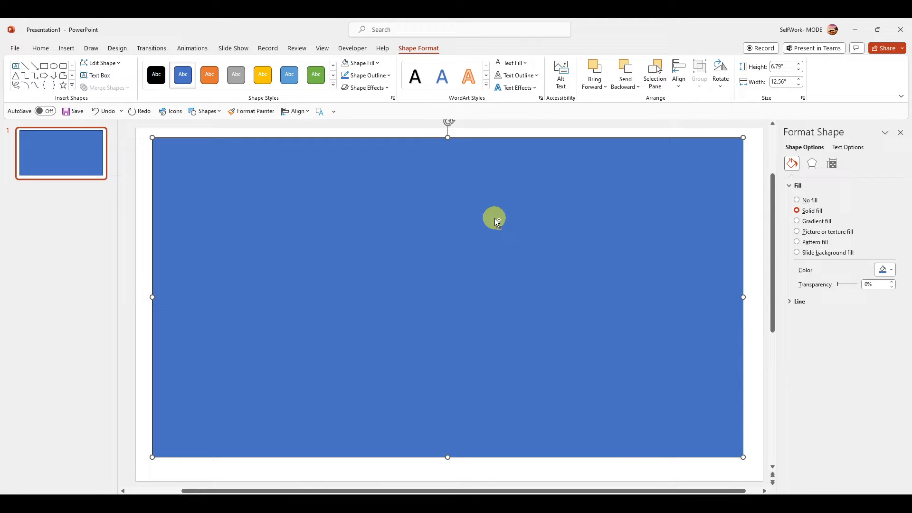
key(ctrl+shift+bracketleft)
Select the HELLO text box first and the rectangle second, and merge them with Combine.
click(431, 177)
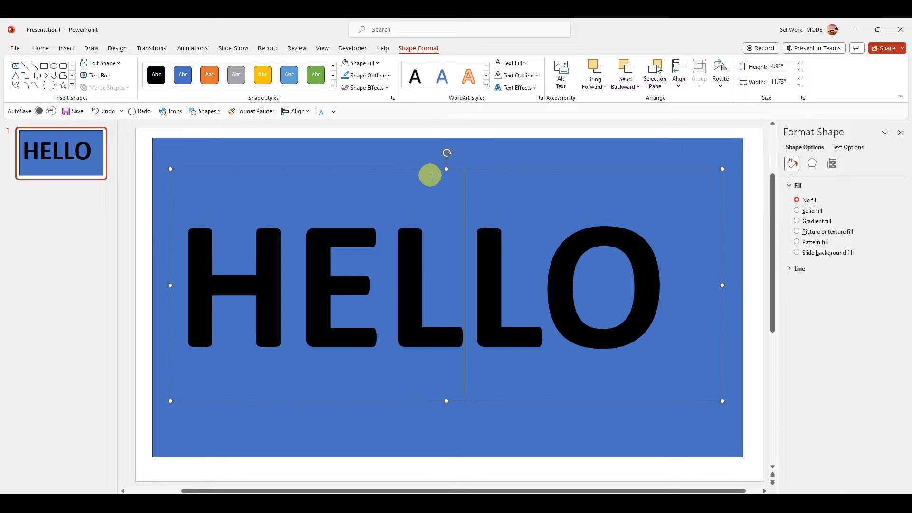
shift+click(387, 160)
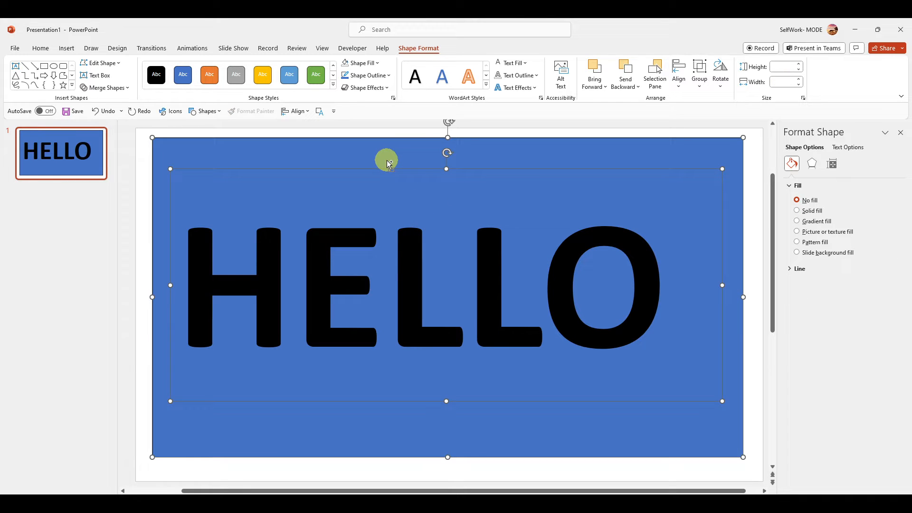
right_click(338, 246)
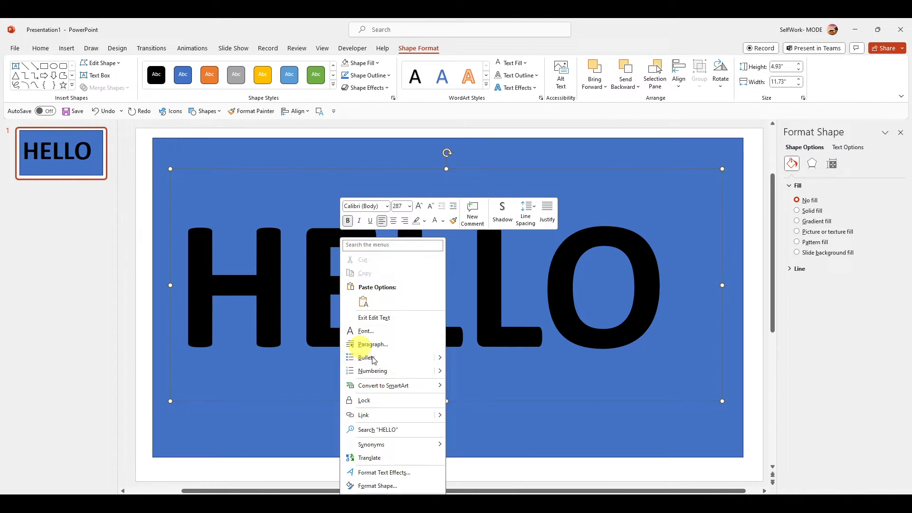
click(319, 220)
right_click(322, 169)
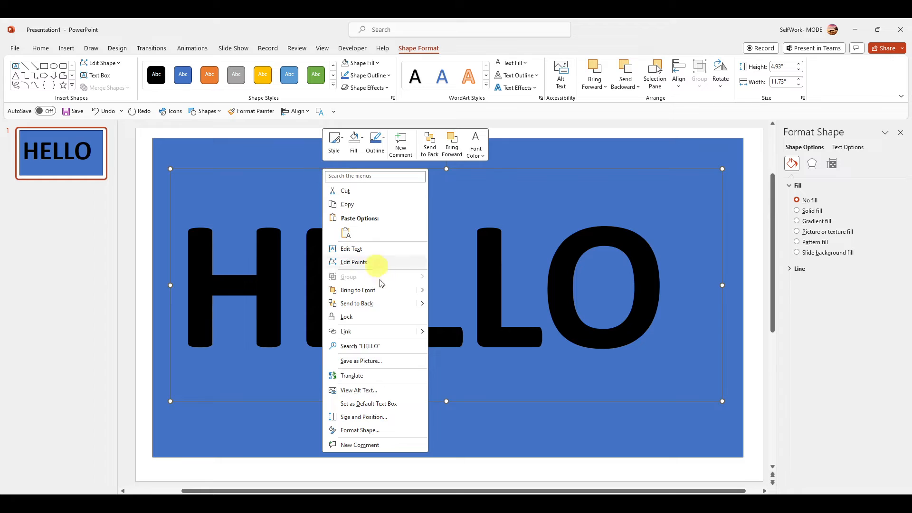
click(264, 163)
shift+click(299, 146)
click(106, 88)
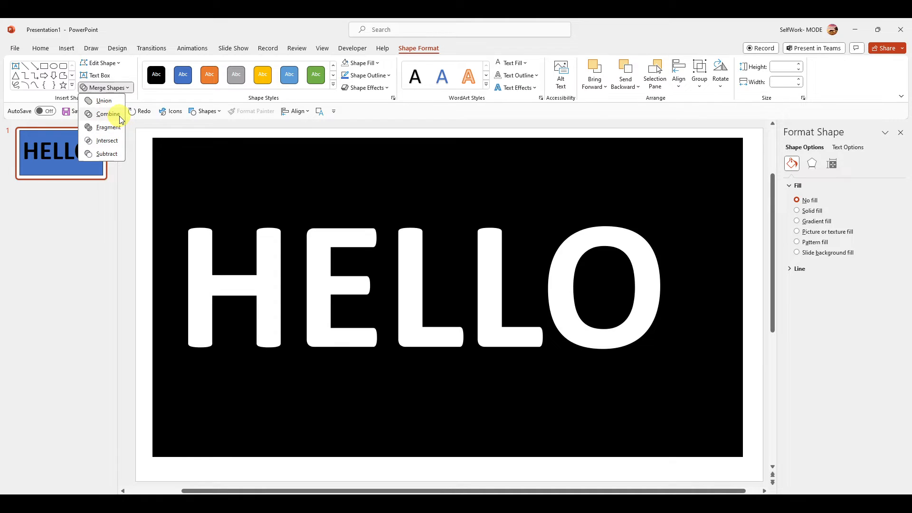
click(113, 114)
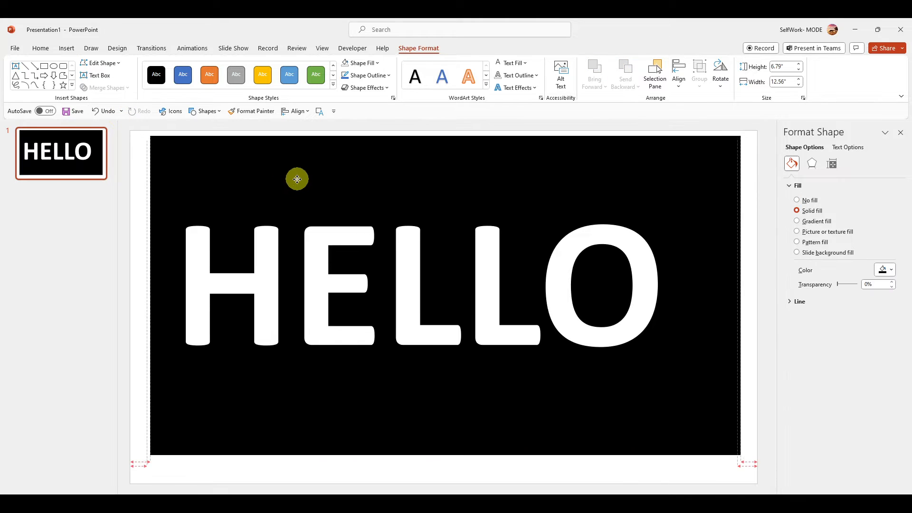
Fill the combined HELLO shape with Orange, Accent 2, Darker 50%.
right_click(297, 179)
click(42, 49)
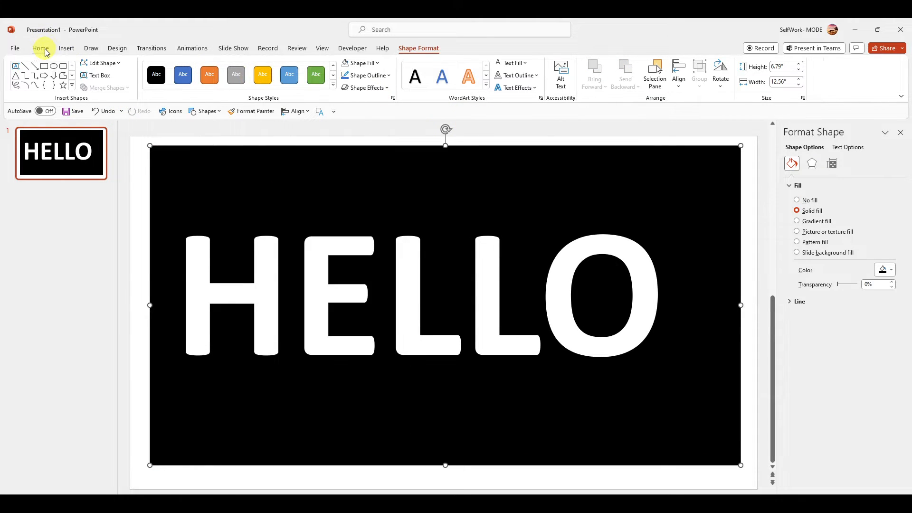
click(609, 63)
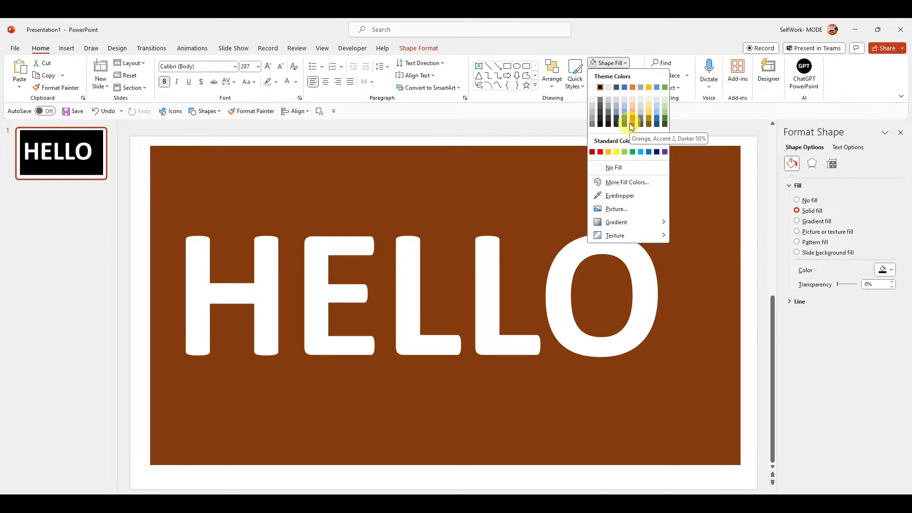
click(629, 123)
Shift the HELLO shape slightly right and give it a black shadow with 0% transparency, 4 pt blur, 90° angle and 4 pt distance.
drag(497, 185, 503, 181)
drag(493, 234, 476, 201)
drag(406, 212, 414, 221)
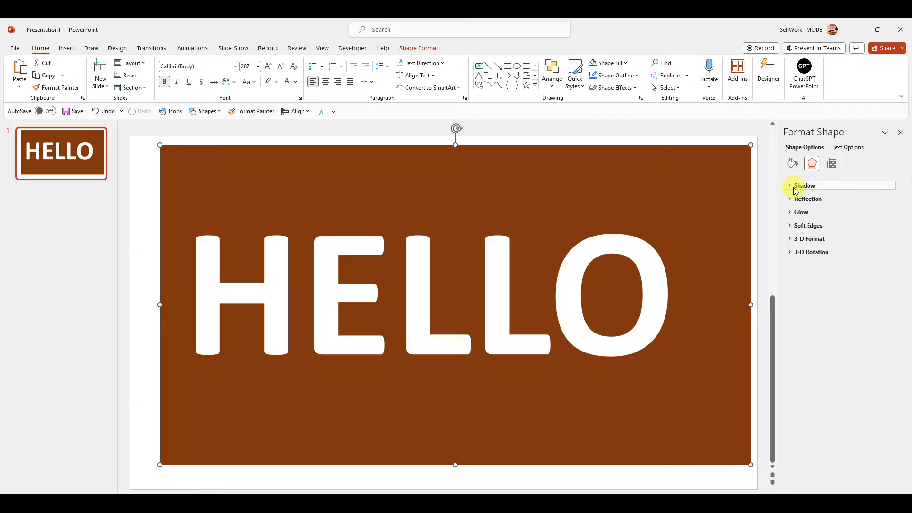
click(803, 185)
click(833, 232)
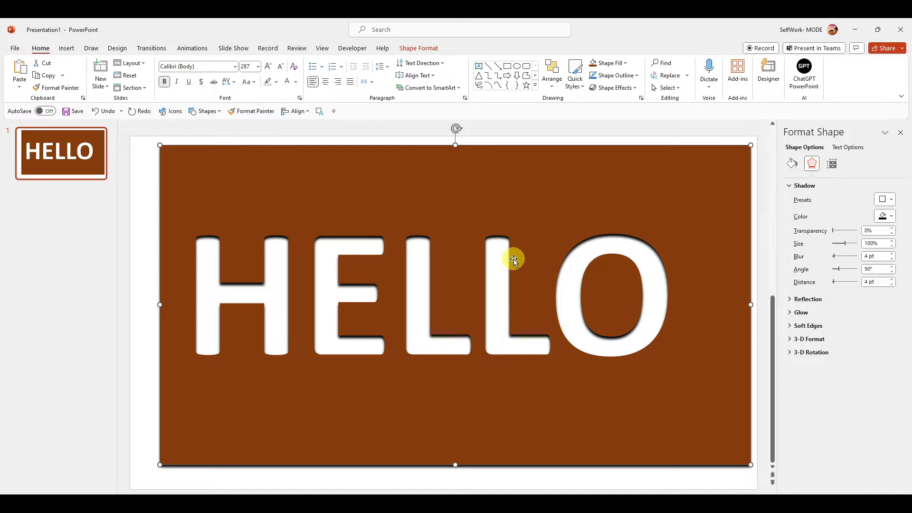
Switch to the browser, copy the close-up snowflake image from Unsplash's winter photos, and minimize the browser to return to PowerPoint.
key(alt+Tab)
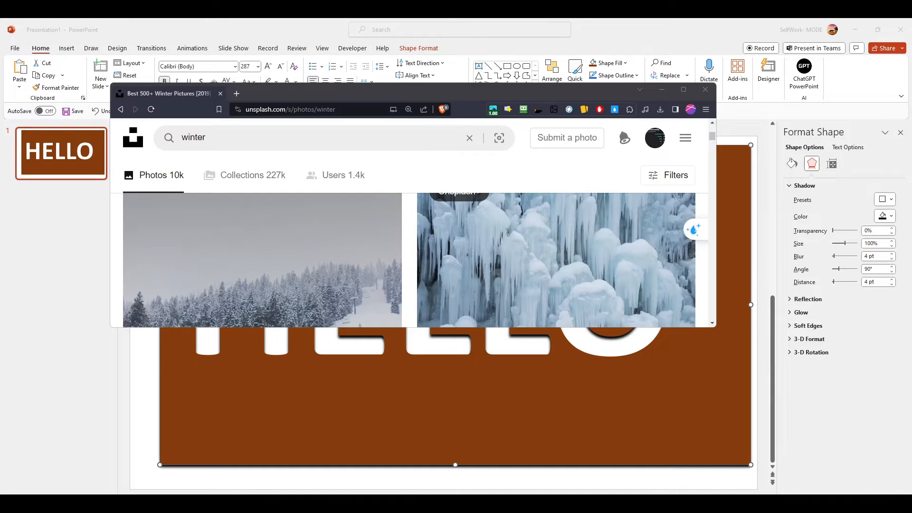
scroll(306, 228, down, 1)
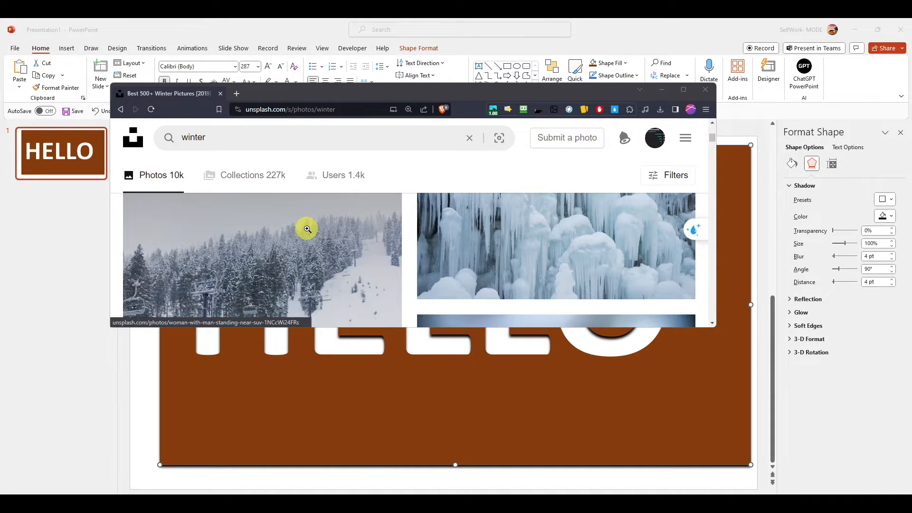
scroll(369, 245, down, 3)
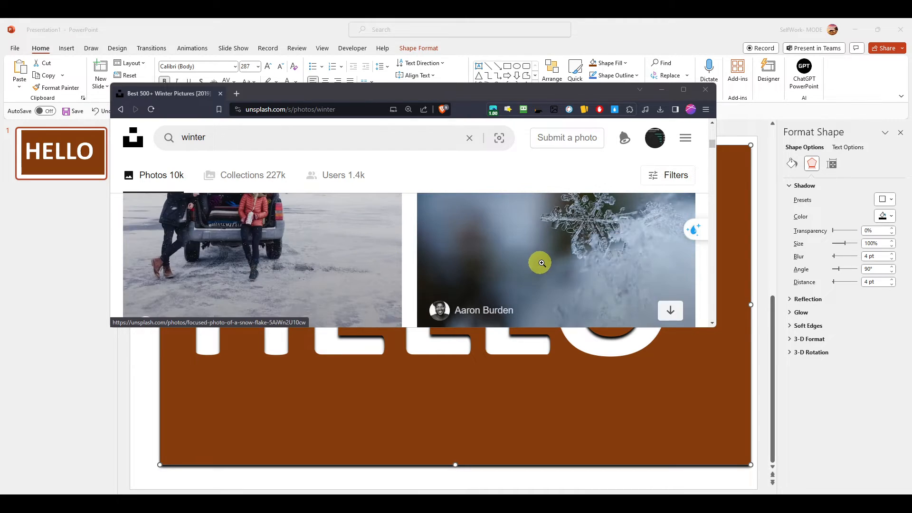
right_click(543, 261)
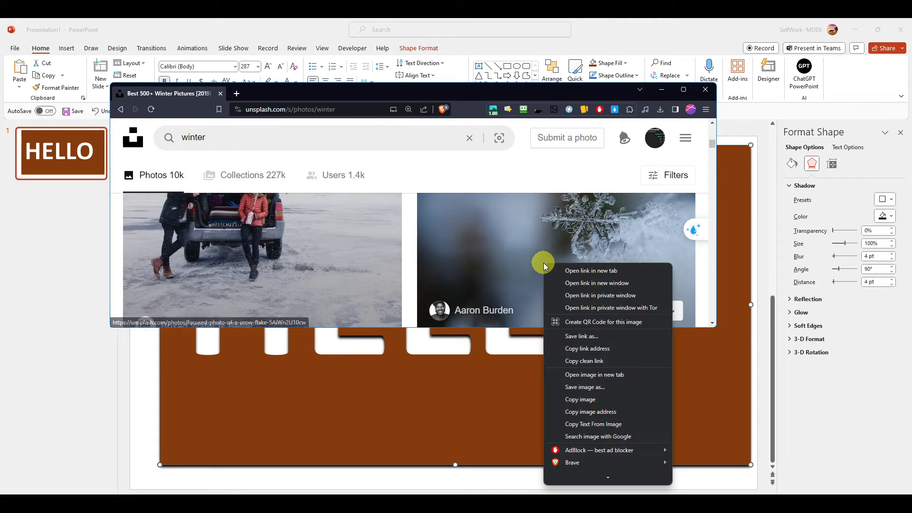
click(594, 404)
click(661, 89)
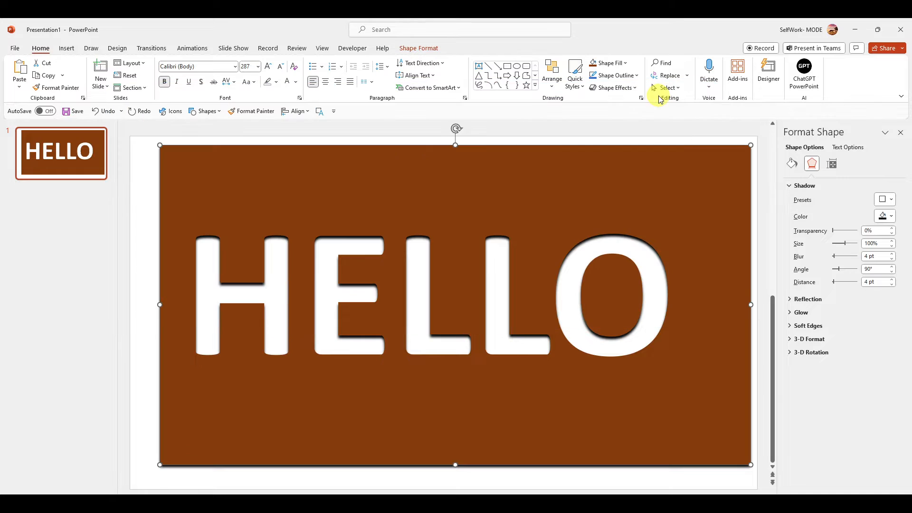
Move the HELLO shape left until it is partly off the slide, and paste the copied snowflake photo onto the slide.
drag(488, 204, 209, 211)
click(540, 205)
key(ctrl+v)
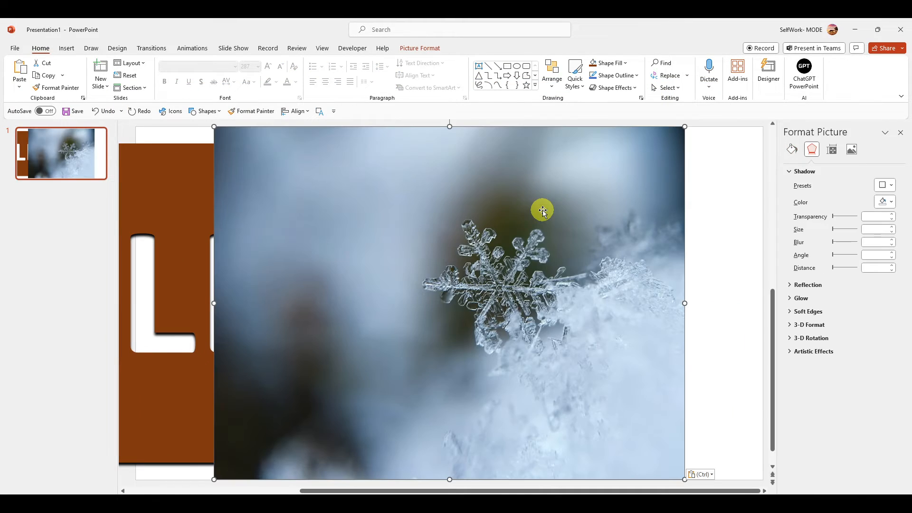
Enlarge the snowflake photo to 13.33" wide by 10" high and position it to span the slide's full width.
scroll(591, 297, down, 3)
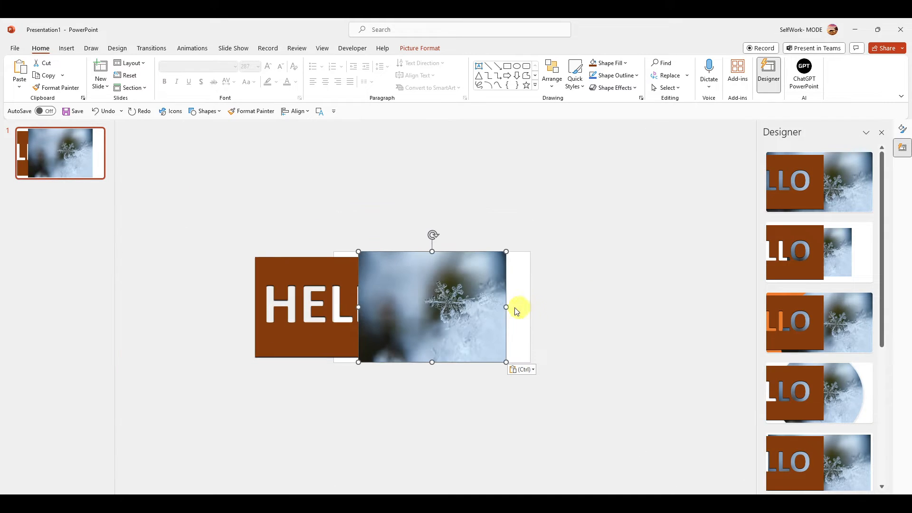
drag(508, 252, 555, 215)
drag(520, 264, 495, 281)
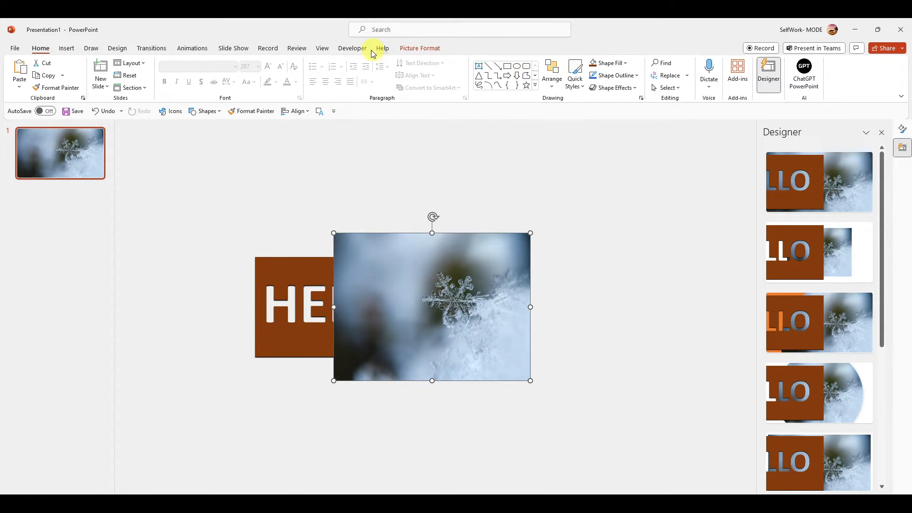
Crop the snowflake photo from above and below to about 7.14" high by 13.56" wide, matching the slide area.
click(410, 49)
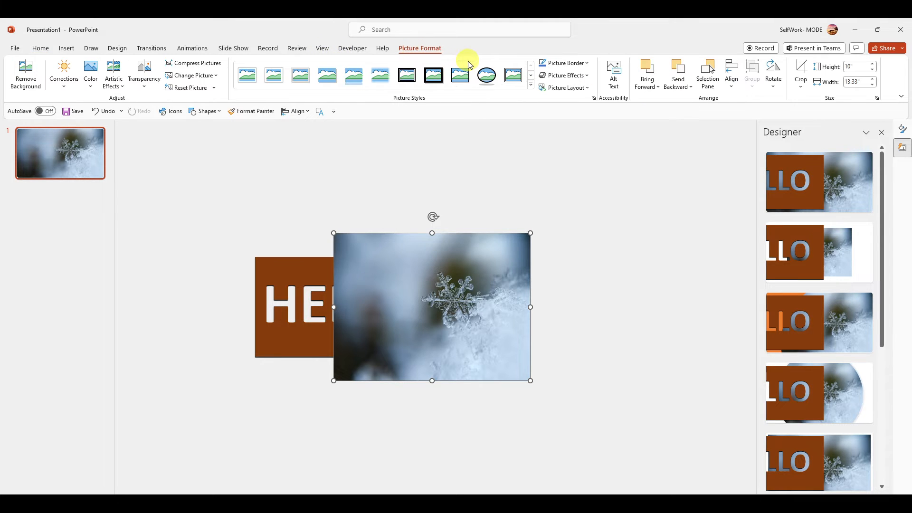
click(800, 83)
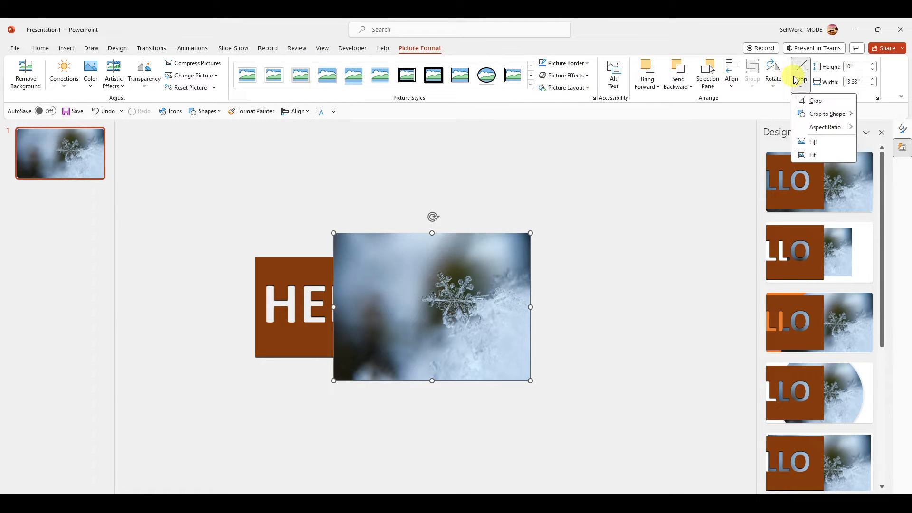
click(812, 101)
mouse_move(426, 234)
mouse_down()
mouse_move(422, 304)
mouse_move(421, 251)
mouse_up()
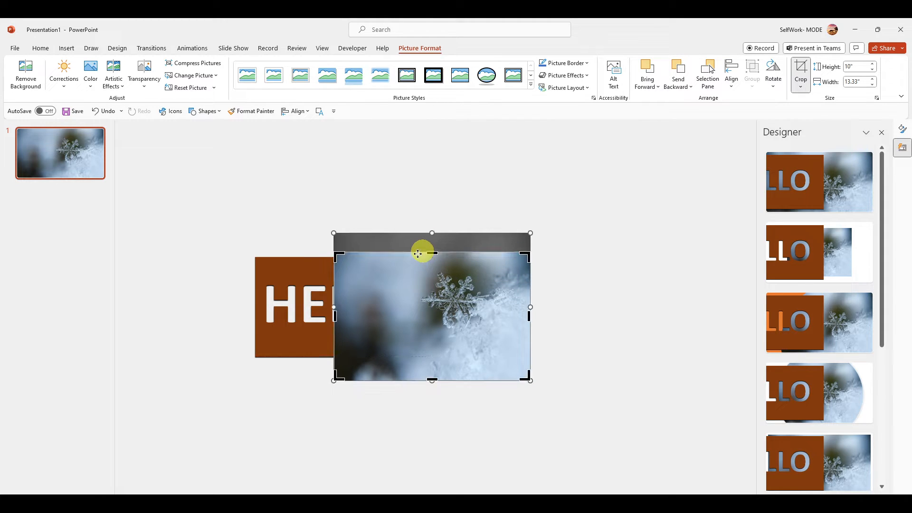
mouse_move(333, 316)
mouse_down()
mouse_move(392, 315)
mouse_move(332, 312)
mouse_up()
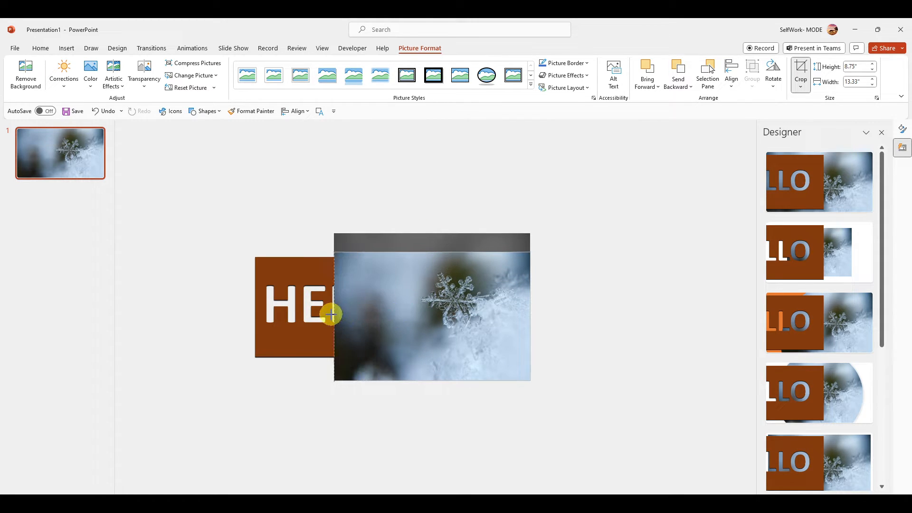
mouse_move(432, 375)
mouse_down()
mouse_move(435, 347)
mouse_move(434, 357)
mouse_up()
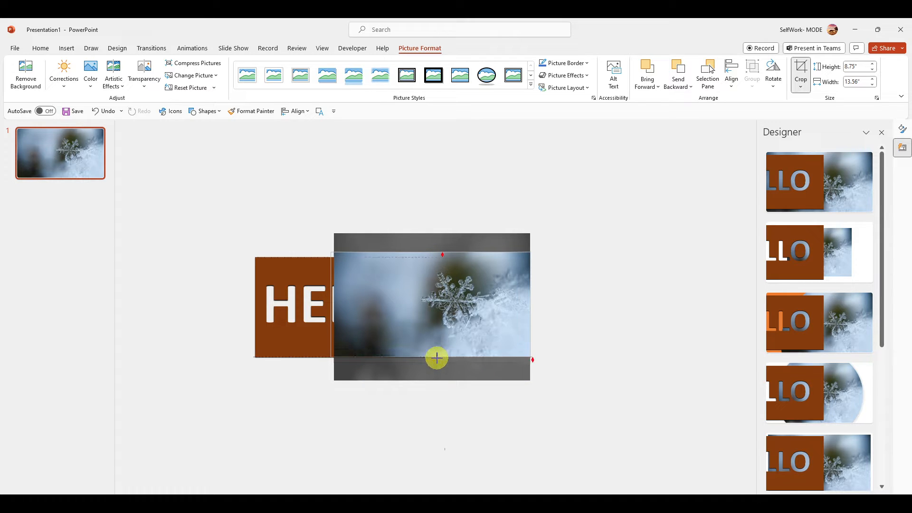
mouse_move(529, 304)
mouse_down()
mouse_move(432, 301)
mouse_move(530, 304)
mouse_up()
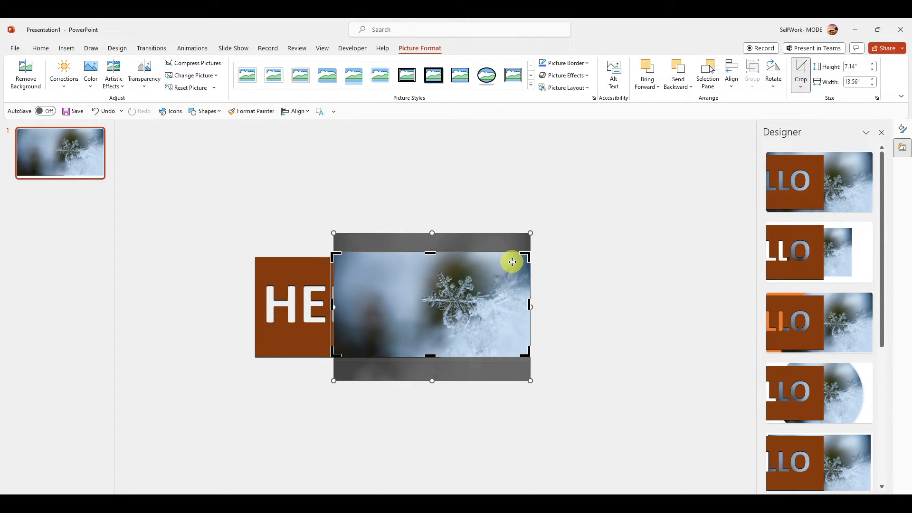
key(Escape)
Bring the HELLO shape in front of the snowflake photo and move it over the photo, near the slide's upper-left corner.
click(294, 309)
drag(295, 310, 320, 271)
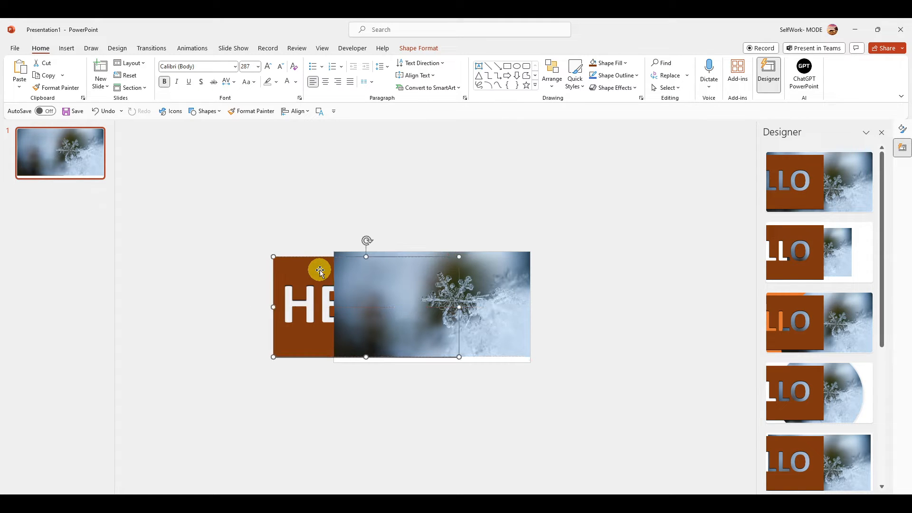
right_click(319, 270)
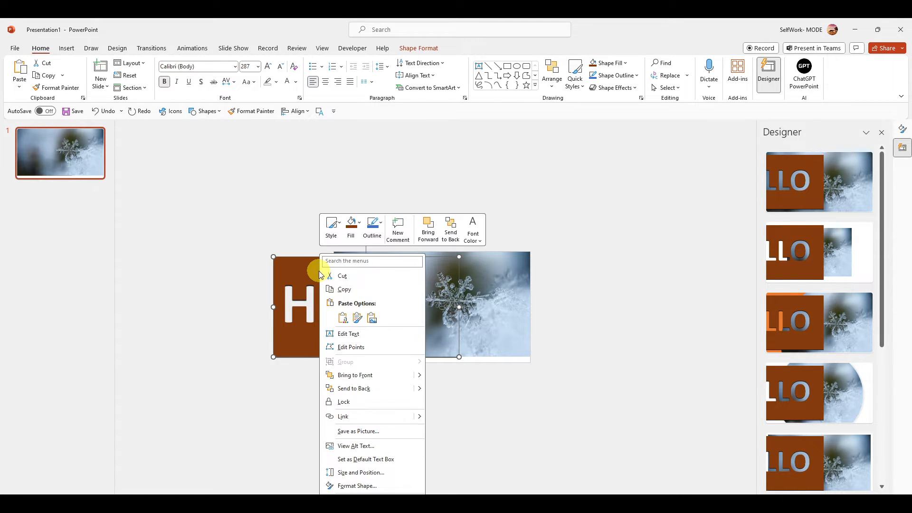
click(395, 376)
drag(386, 273, 427, 273)
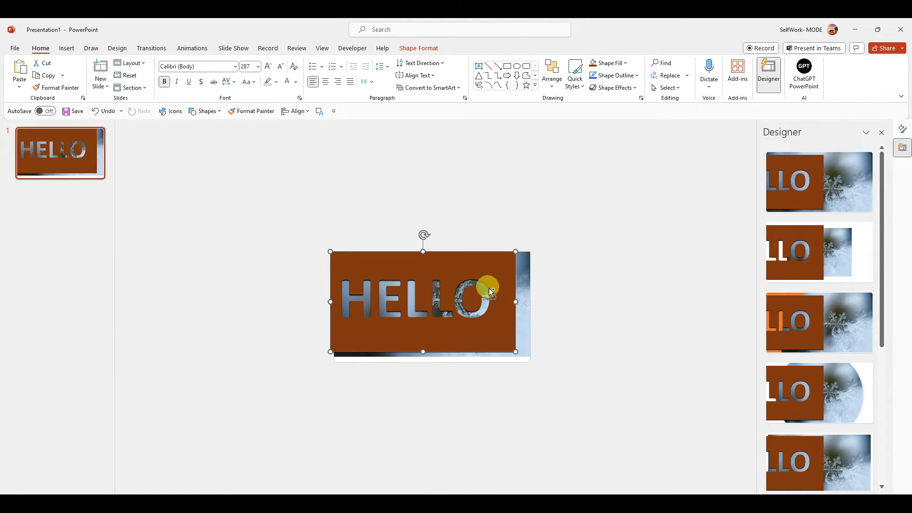
Stretch the HELLO shape rightward and downward until it covers the whole slide.
key(ctrl+t)
click(548, 331)
drag(516, 301, 531, 302)
drag(431, 351, 432, 361)
click(585, 320)
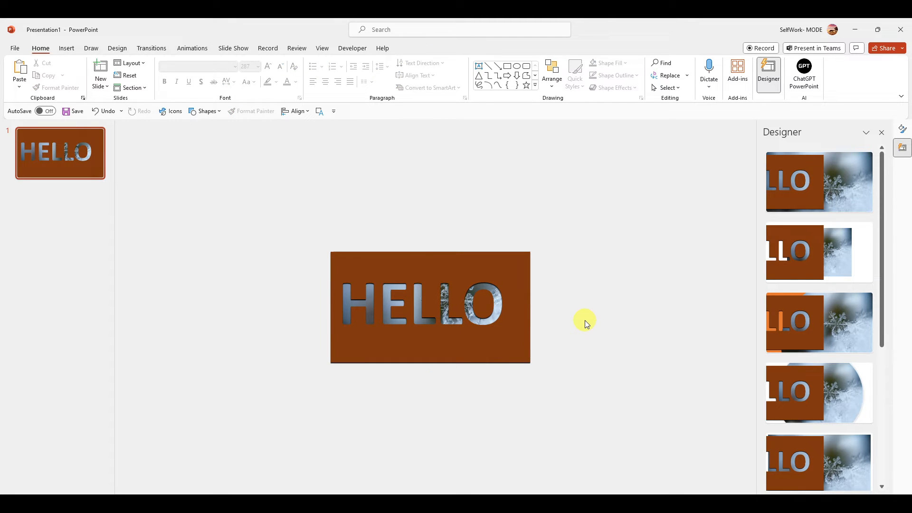
Give the HELLO shape a gradient fill, remove the intermediate gradient stops and make the first stop white.
click(507, 300)
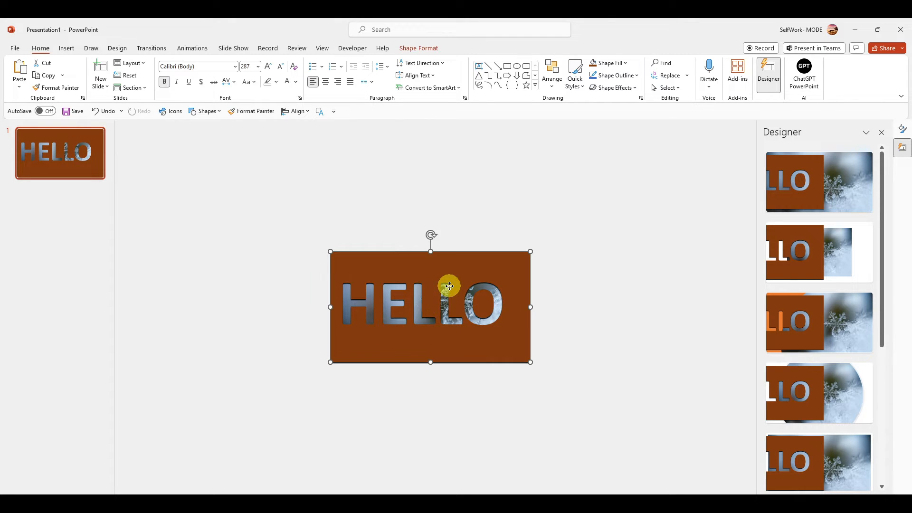
right_click(482, 267)
click(531, 489)
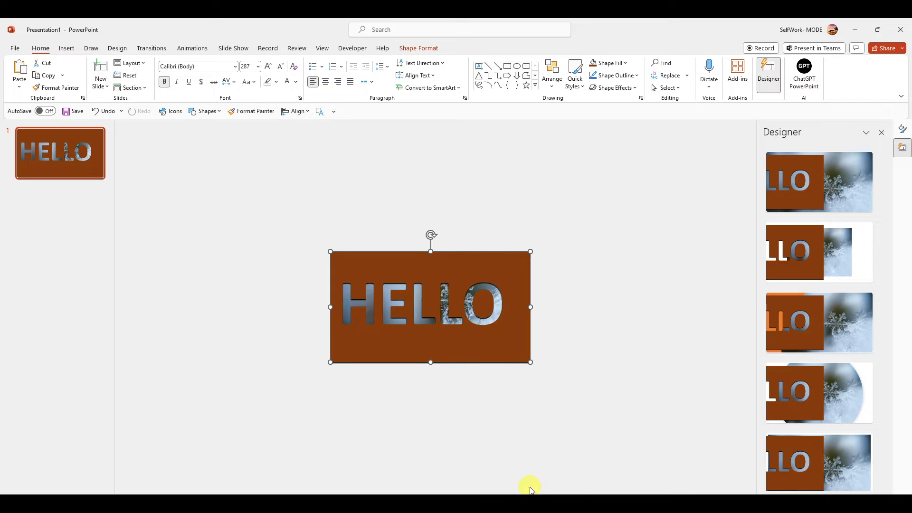
click(785, 221)
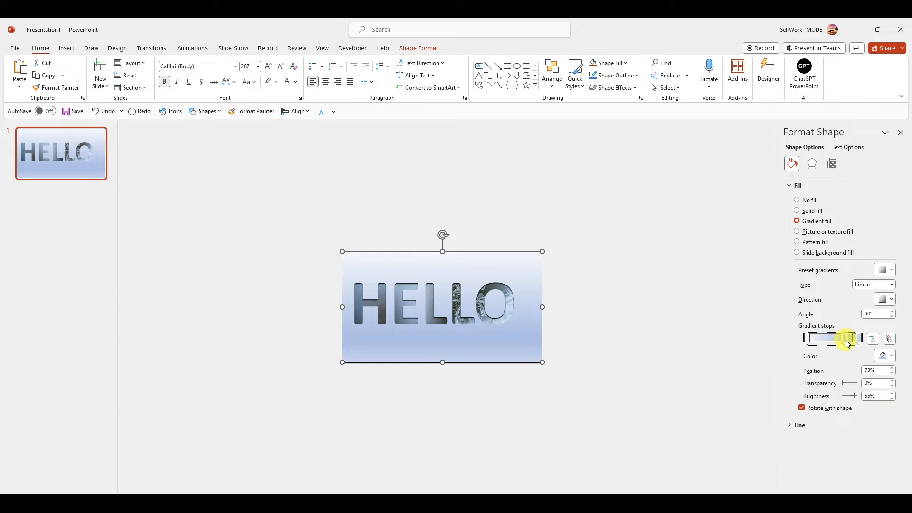
drag(851, 341, 813, 348)
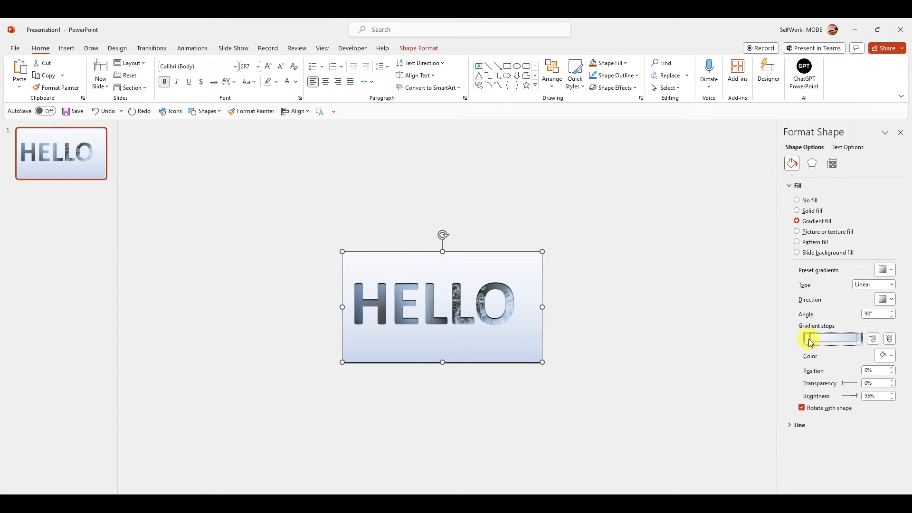
click(883, 358)
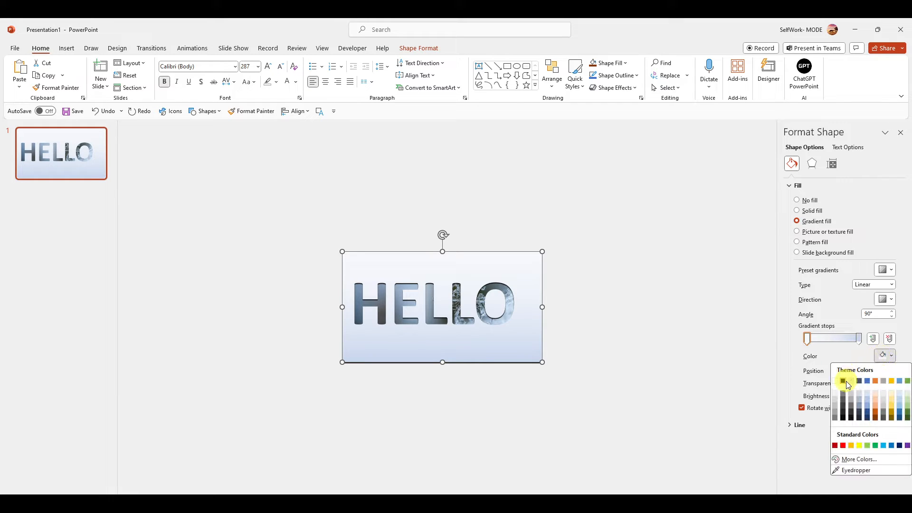
click(836, 380)
Set the linear gradient's direction to the 135° diagonal and make the last gradient stop white.
click(858, 339)
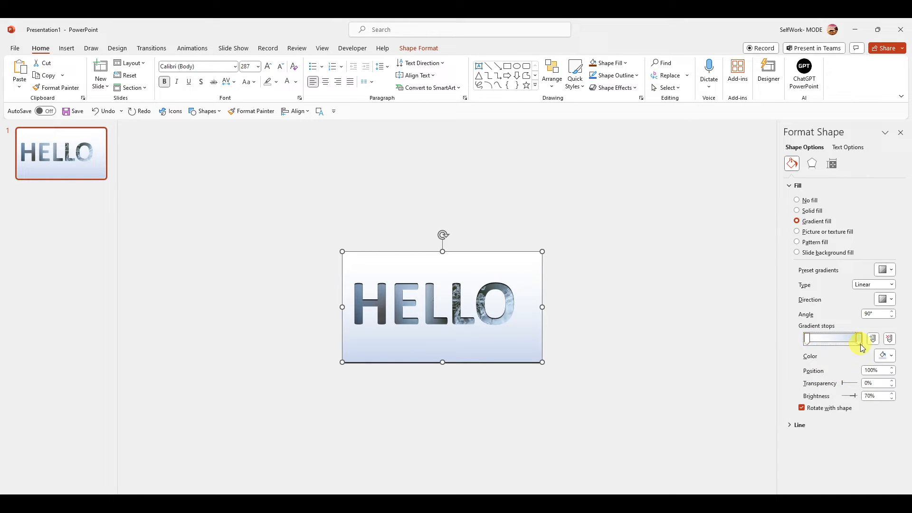
click(876, 285)
click(877, 290)
click(883, 299)
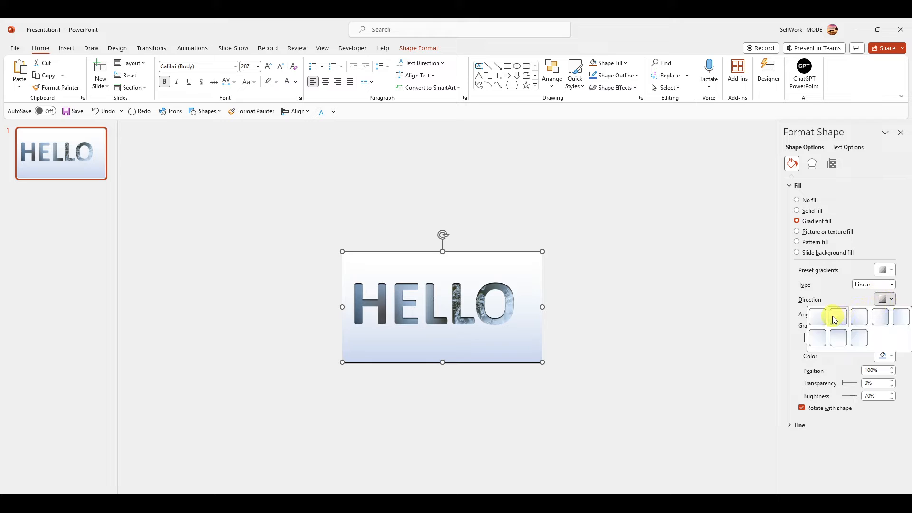
click(855, 317)
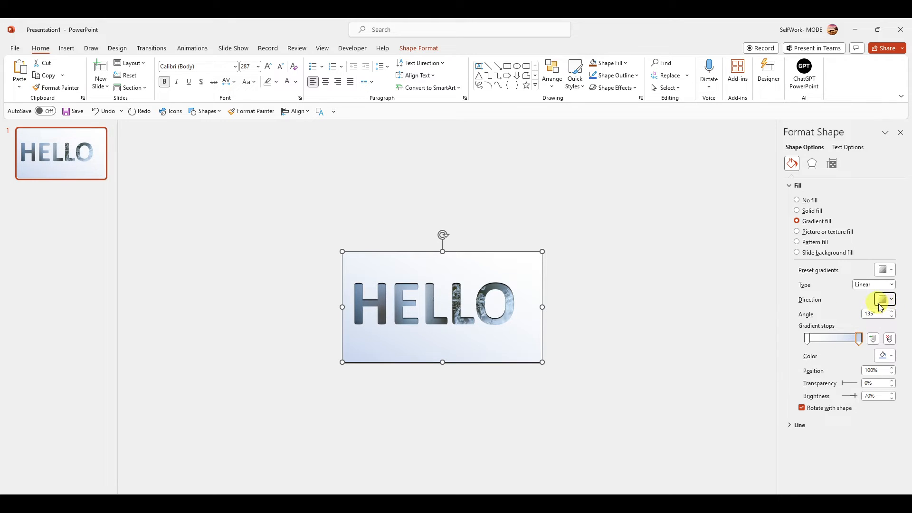
click(888, 355)
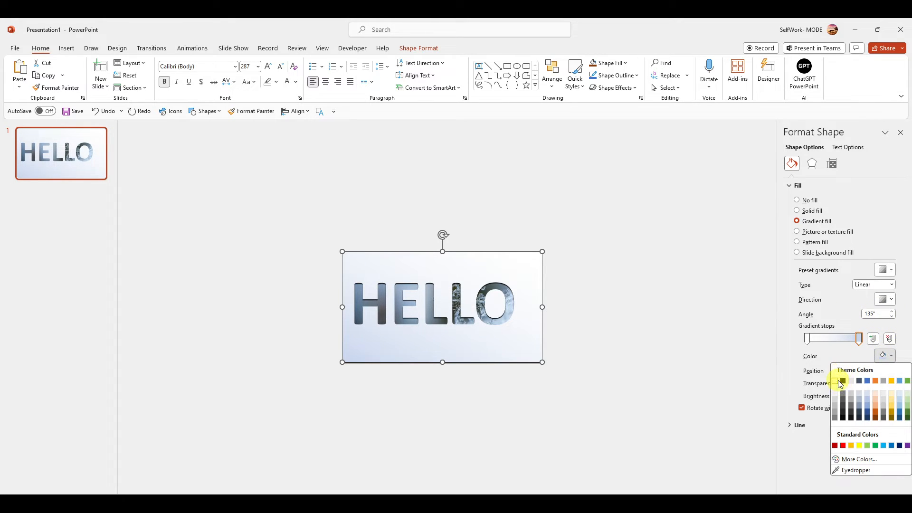
click(839, 382)
Add two white gradient stops at about 33% and 69%, between the two end stops.
click(826, 339)
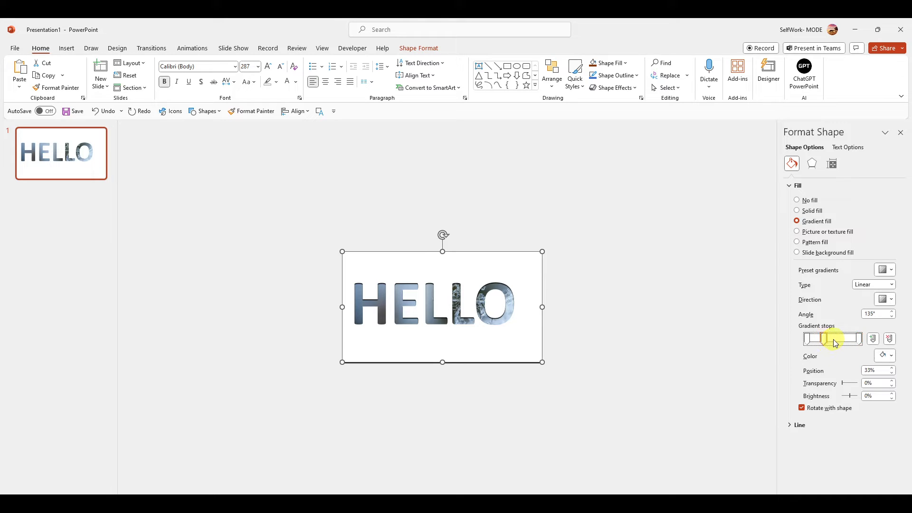
click(843, 339)
click(890, 356)
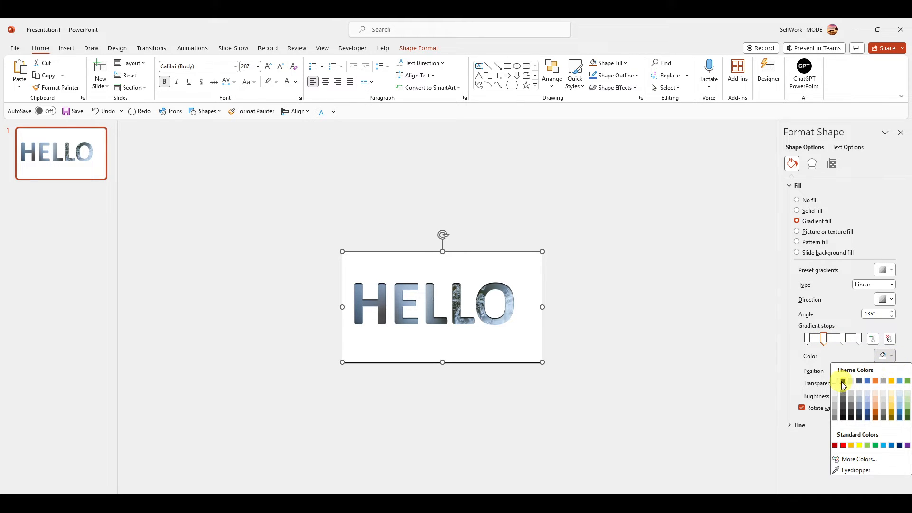
click(843, 381)
Set the transparency of the 69% gradient stop to 67% and of the 33% stop to 65%.
click(843, 340)
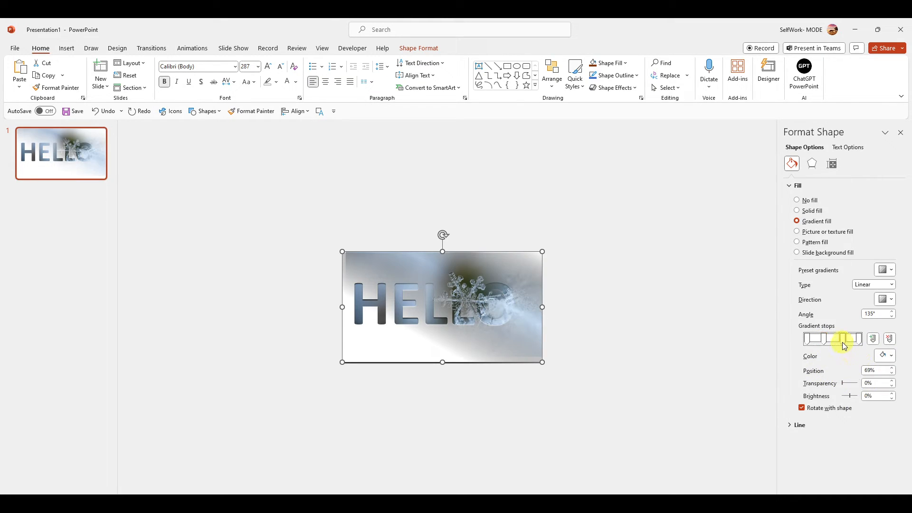
drag(847, 384, 860, 382)
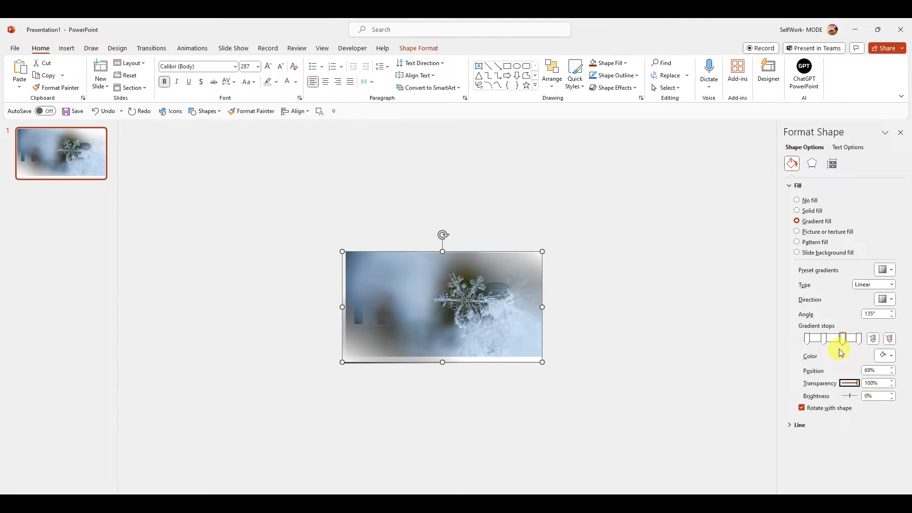
click(848, 340)
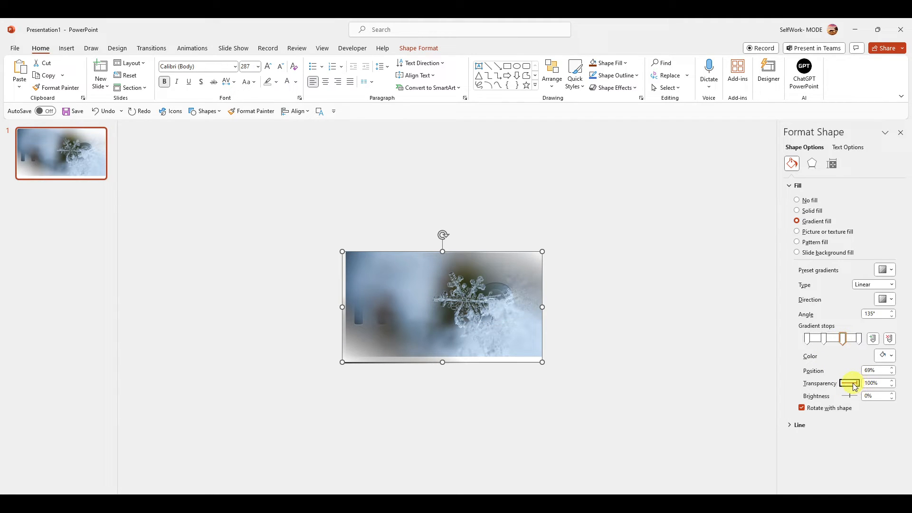
click(825, 340)
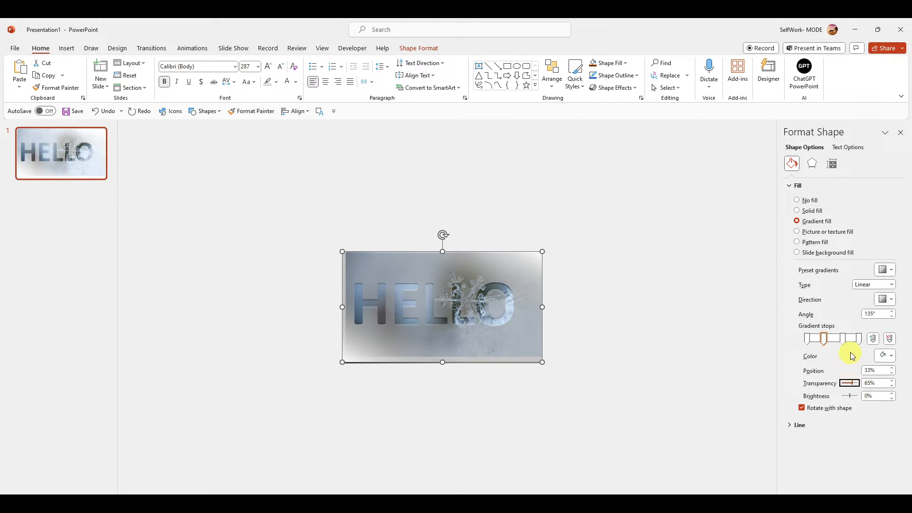
click(847, 340)
Try other gradient directions, including 180°, and set the linear gradient's angle to 45°.
click(885, 300)
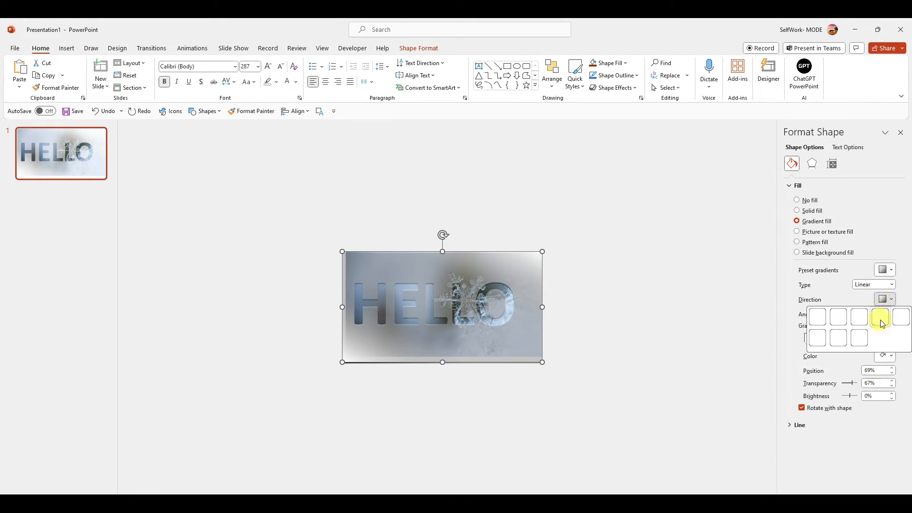
click(885, 321)
click(885, 300)
click(883, 317)
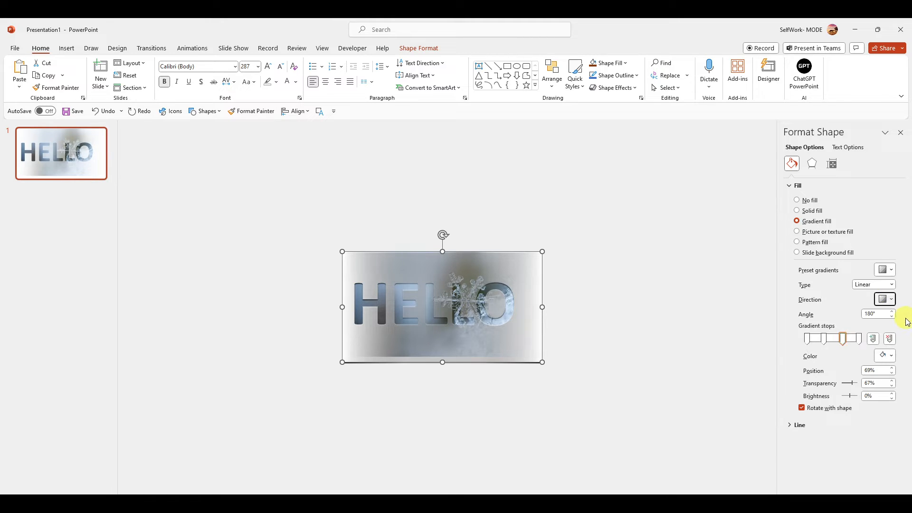
click(884, 299)
click(871, 318)
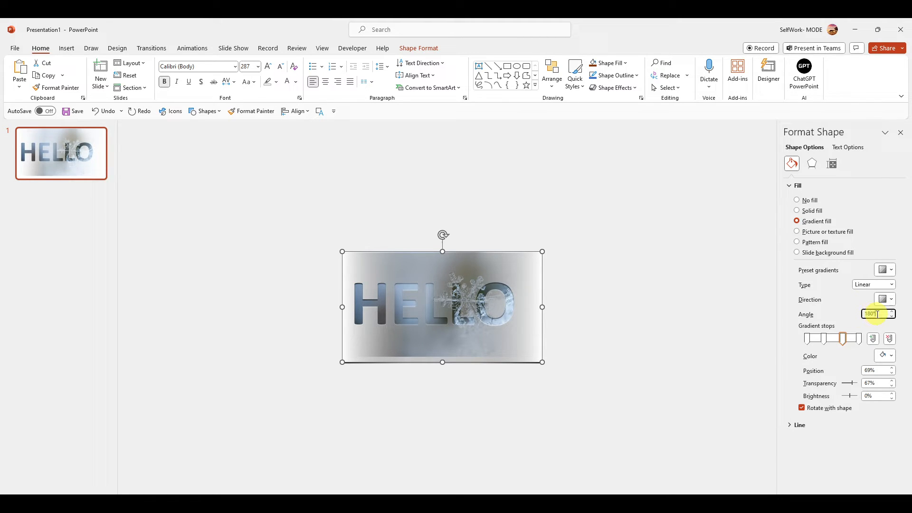
text(45)
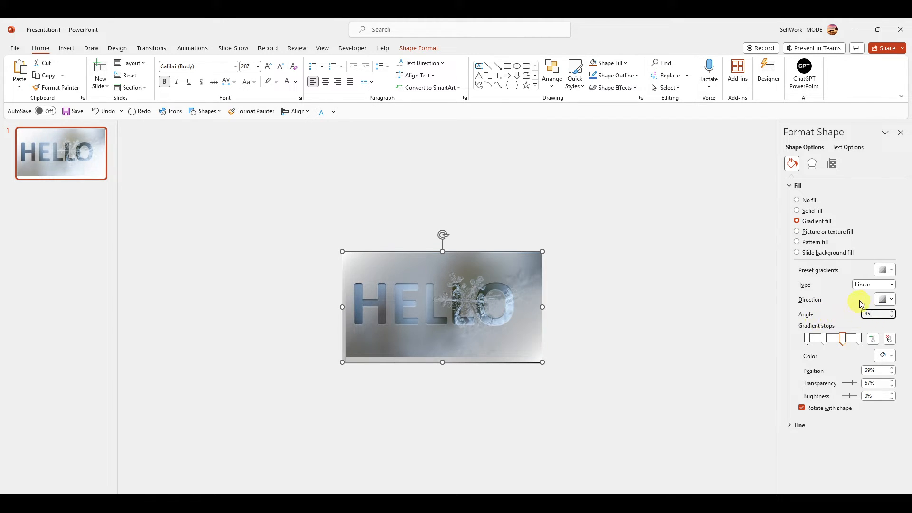
Move the middle gradient stops to 32% and 66%, and set their brightness to -72% and -100% respectively.
drag(825, 338, 844, 340)
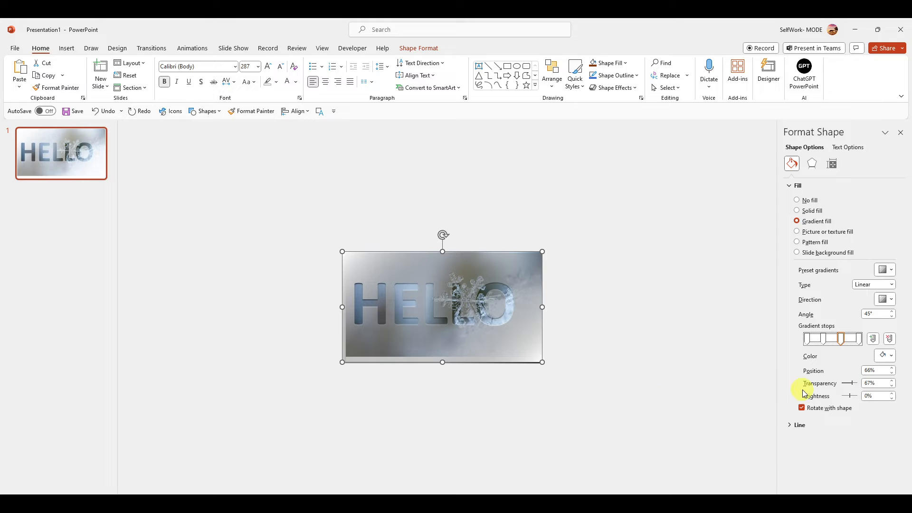
mouse_move(844, 397)
mouse_down()
mouse_move(856, 394)
mouse_move(844, 401)
mouse_up()
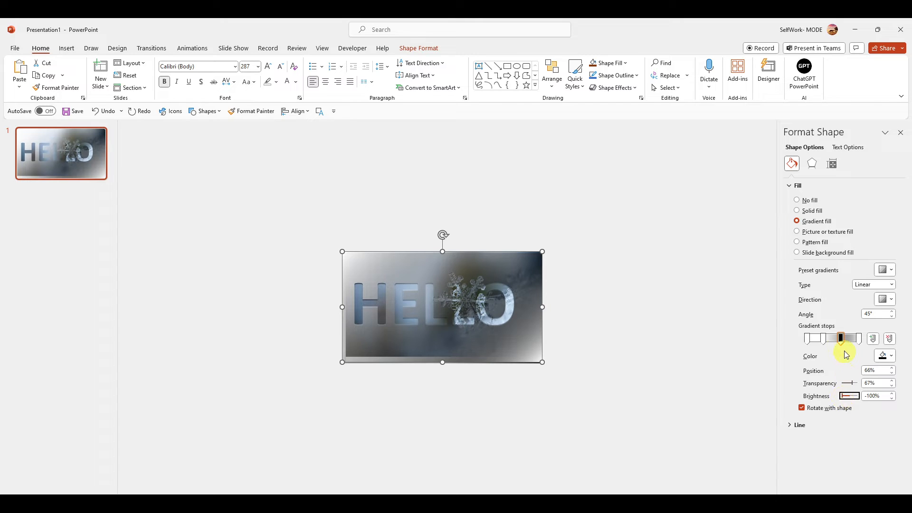
click(823, 341)
drag(855, 397, 848, 399)
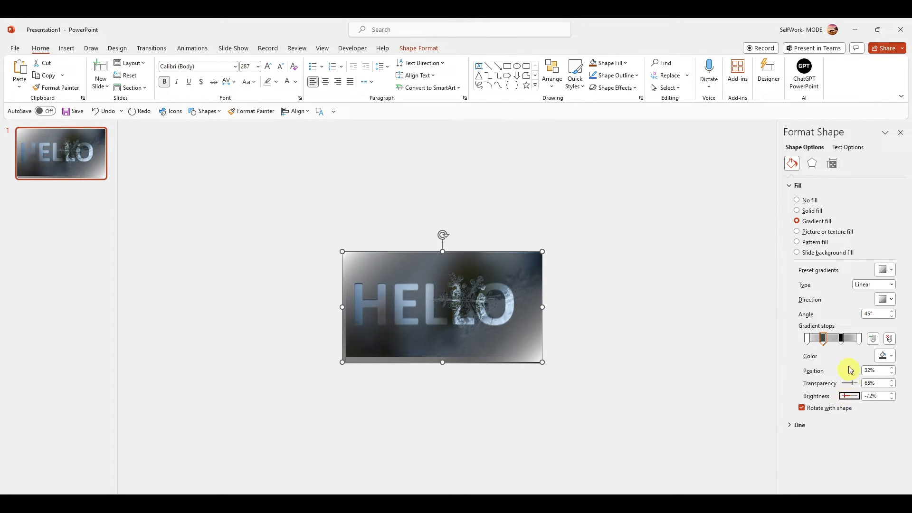
Move the two dark gradient stops close together near the gradient's centre and set both to 72% transparency.
mouse_move(823, 338)
mouse_down()
mouse_move(850, 343)
mouse_move(836, 350)
mouse_up()
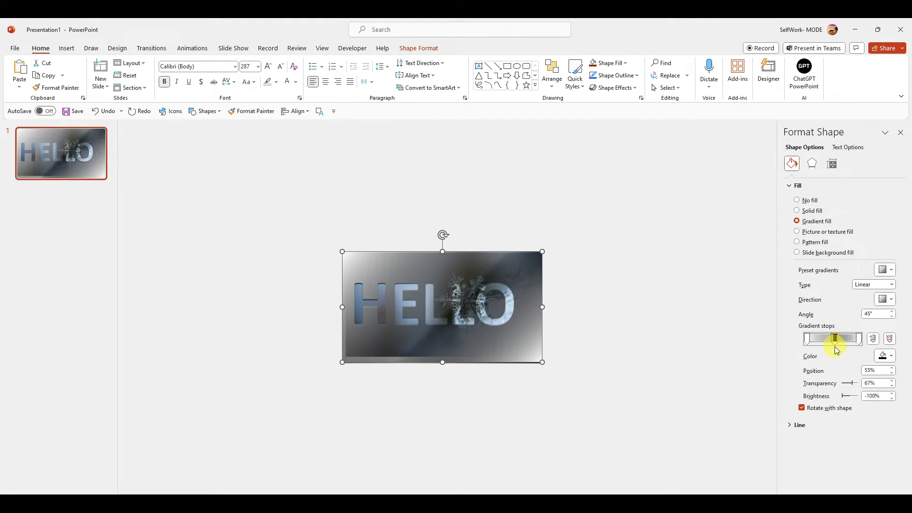
click(873, 383)
drag(849, 383, 855, 388)
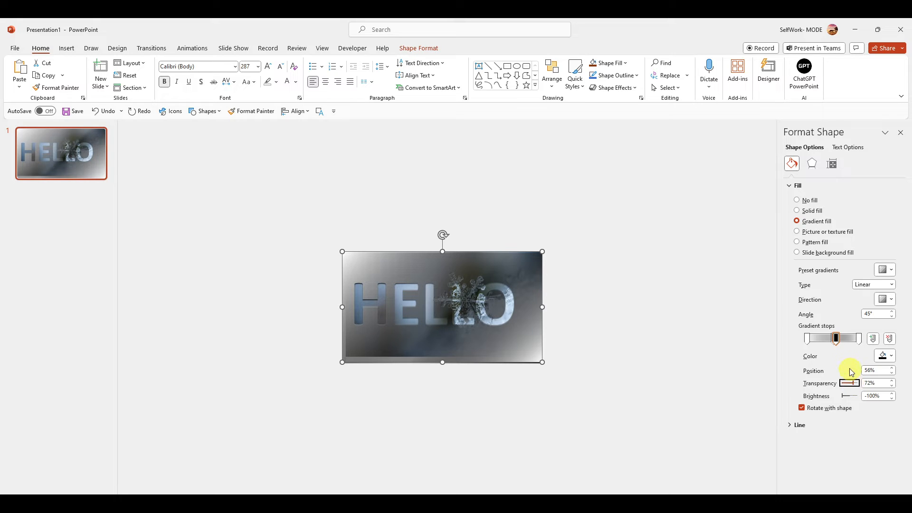
click(832, 339)
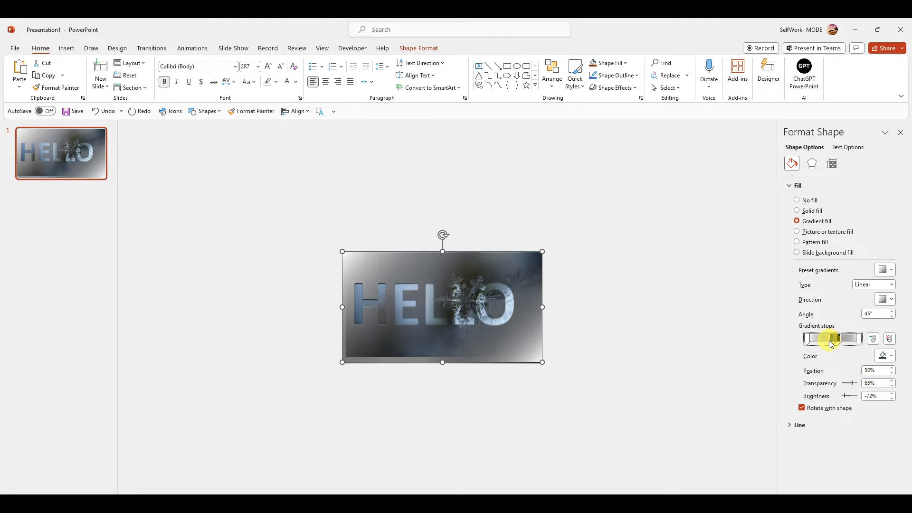
drag(853, 384, 855, 385)
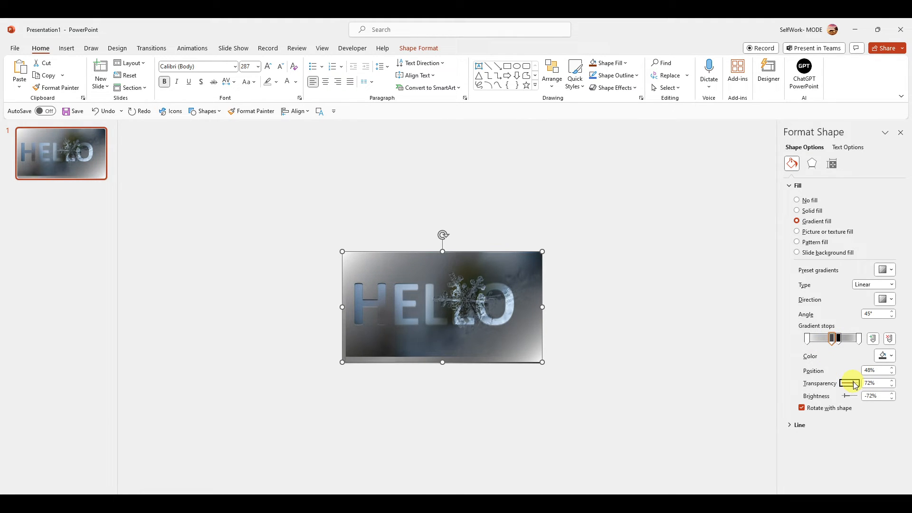
Shift the HELLO cut-out shape around the slide and realign it over the snowflake photo.
mouse_move(454, 314)
mouse_down()
mouse_move(597, 315)
mouse_move(466, 320)
mouse_move(454, 310)
mouse_move(451, 317)
mouse_up()
drag(523, 256, 343, 288)
click(466, 282)
drag(443, 256, 443, 251)
drag(342, 291, 504, 280)
click(350, 314)
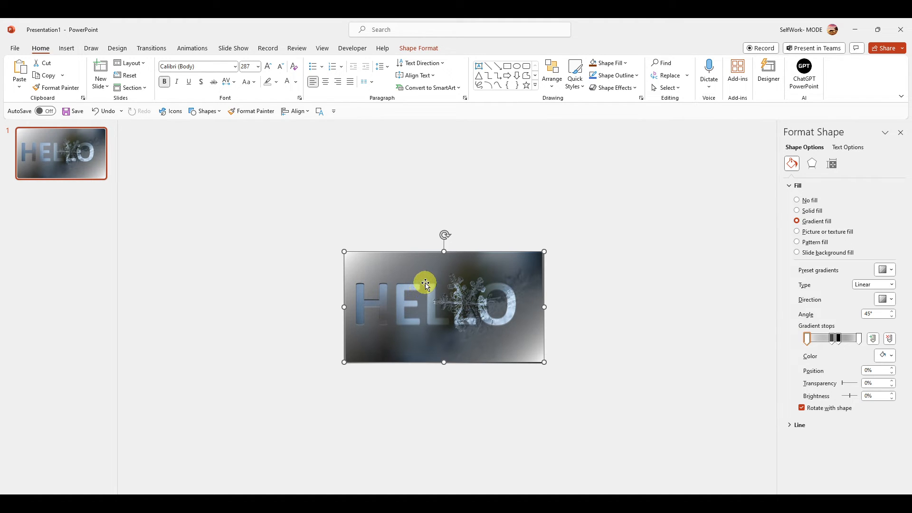
Paste a copy of the HELLO shape, offset it from the original and give it a solid outline.
key(ctrl+v)
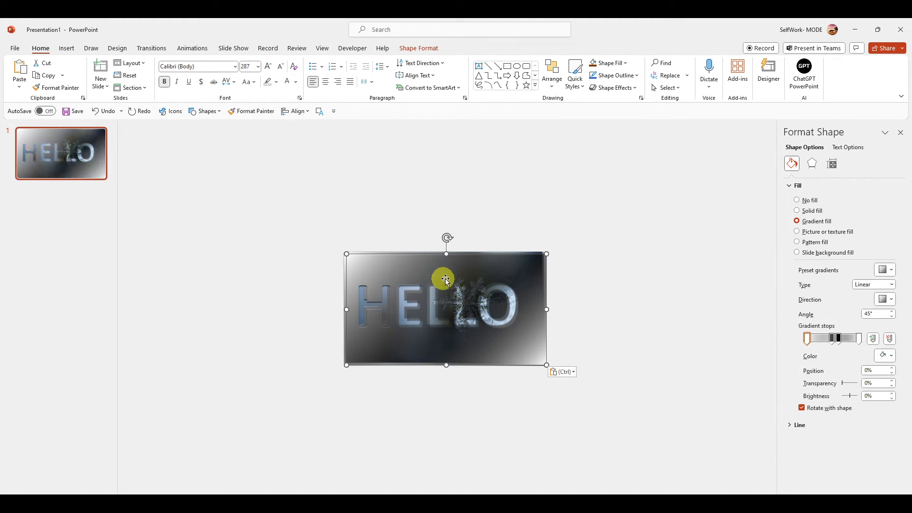
drag(446, 281, 436, 287)
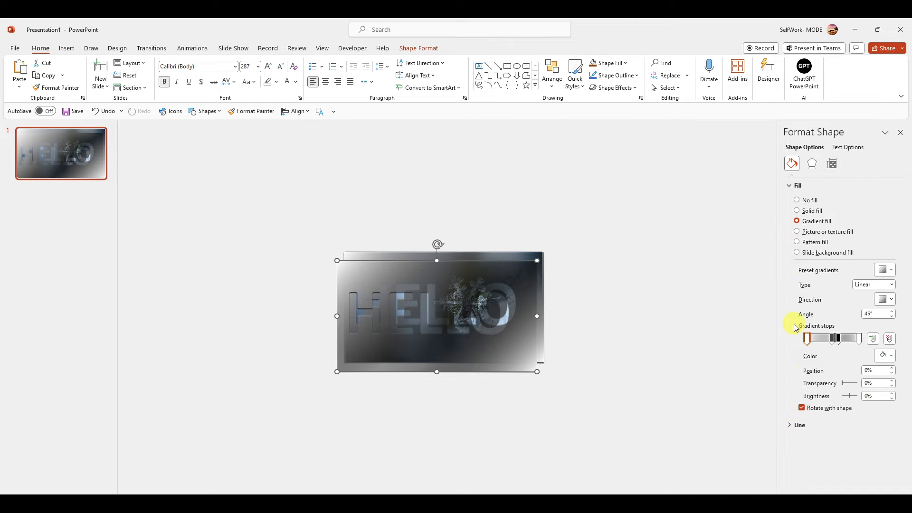
click(799, 425)
click(800, 451)
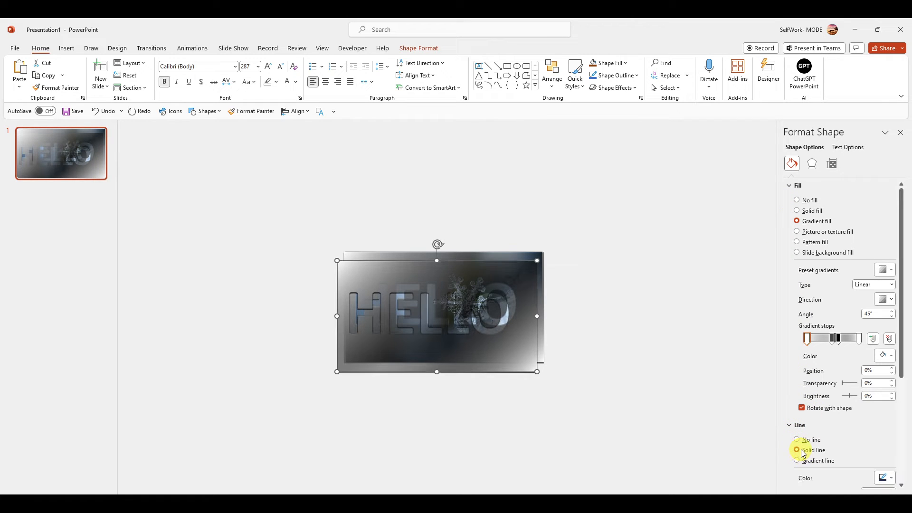
Move the overlapping HELLO shapes until they line up with each other over the photo.
mouse_move(499, 300)
mouse_down()
mouse_move(505, 285)
mouse_move(494, 302)
mouse_up()
click(490, 333)
mouse_move(495, 351)
mouse_down()
mouse_move(497, 332)
mouse_move(499, 342)
mouse_up()
click(627, 330)
click(521, 280)
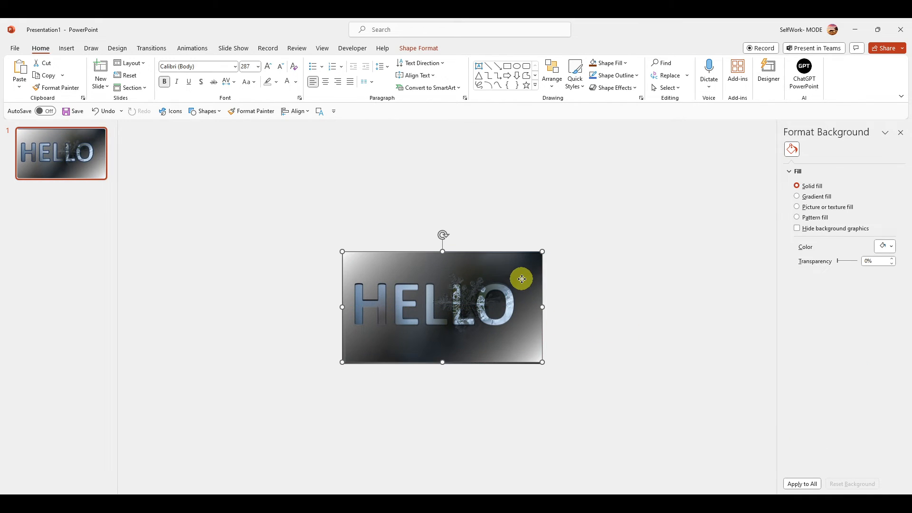
click(648, 253)
Undo the realignment, the solid outline and the pasted HELLO copy.
key(ctrl+z)
key(ctrl+z)
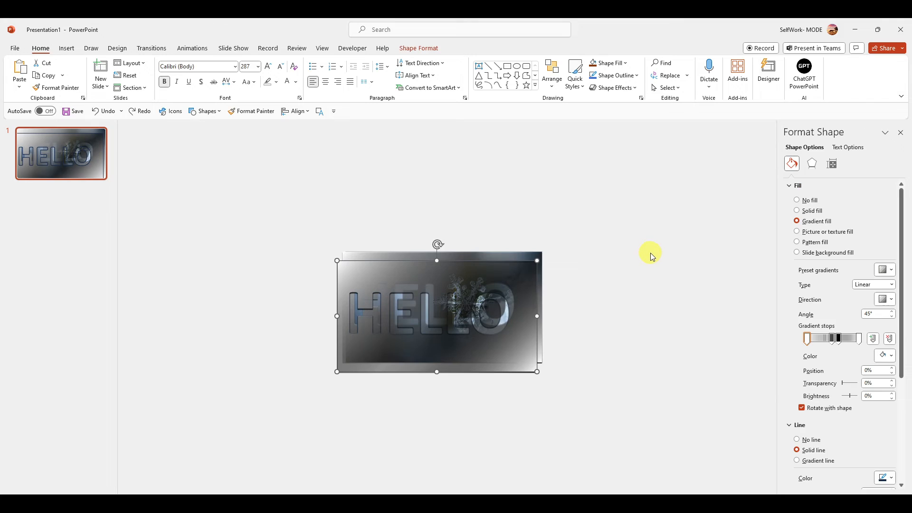
key(ctrl+z)
key(ctrl+z)
click(605, 259)
Look through the HELLO shape's fill, effects, size and position, and text formatting settings.
click(504, 278)
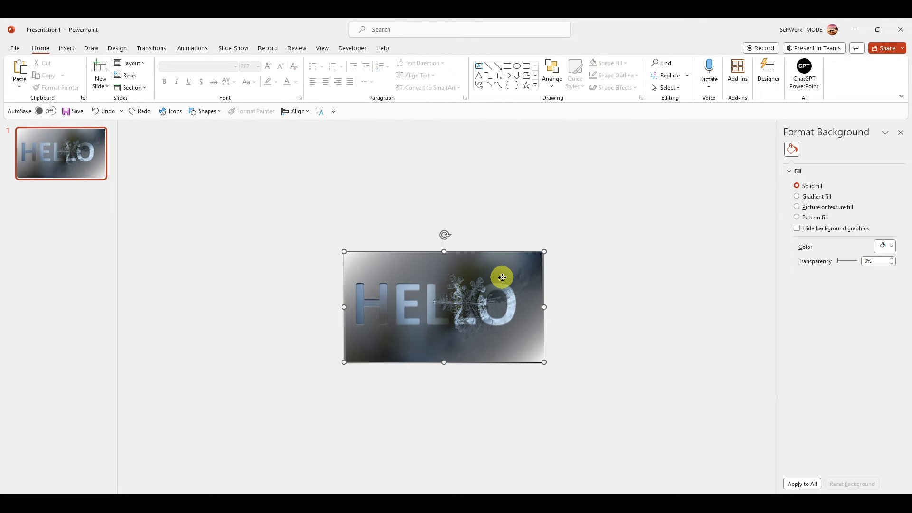
click(848, 148)
click(804, 148)
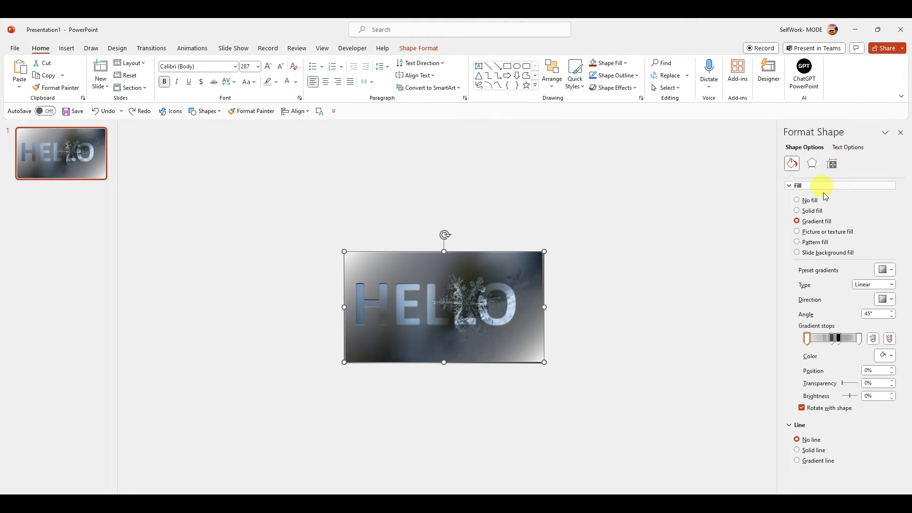
click(812, 163)
click(832, 164)
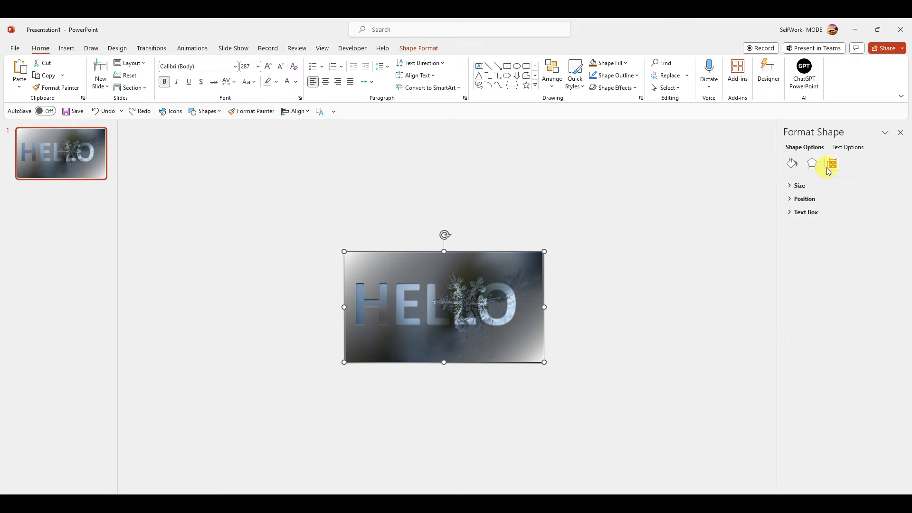
click(812, 163)
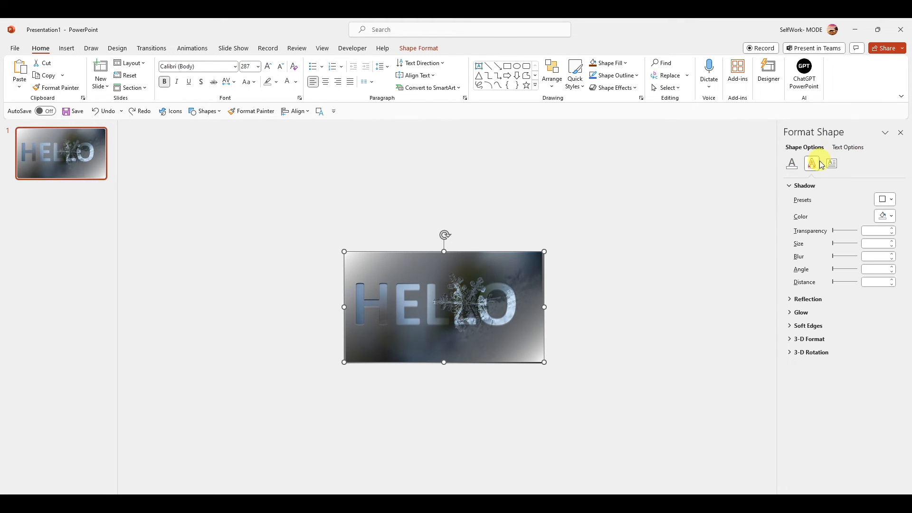
click(832, 164)
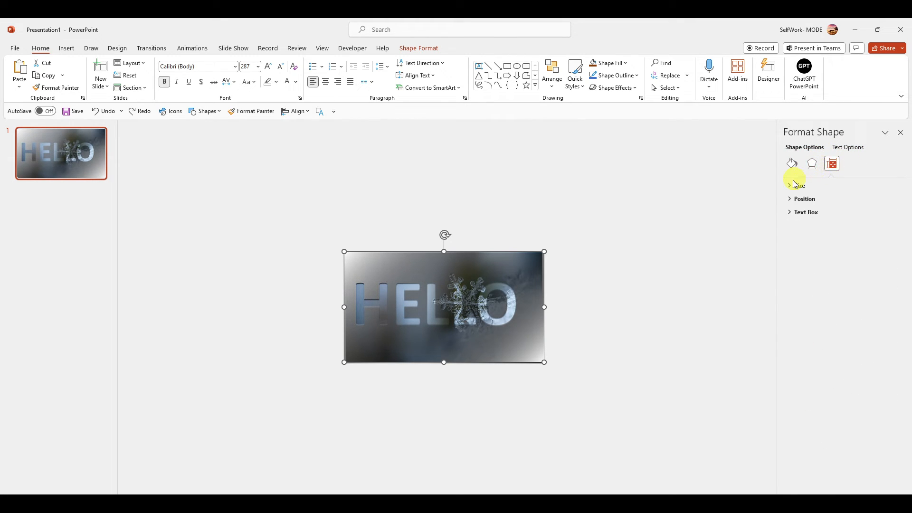
click(797, 164)
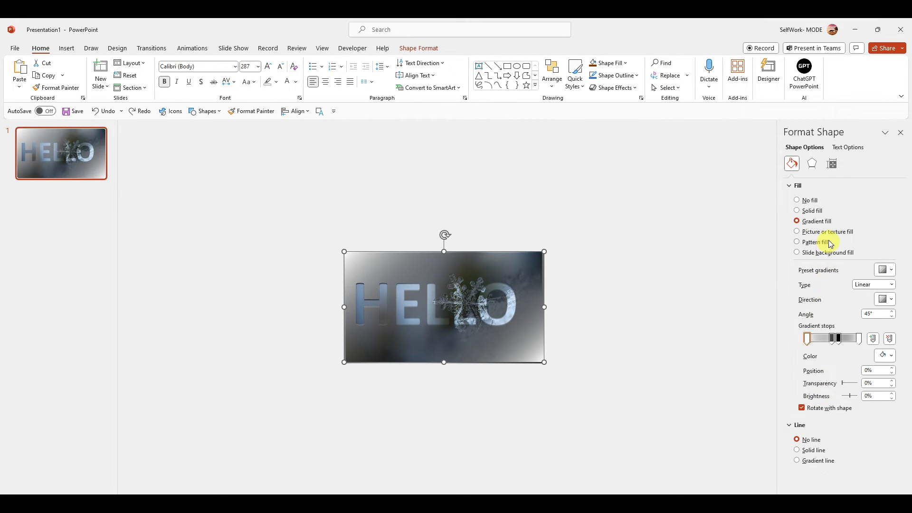
click(811, 164)
click(831, 167)
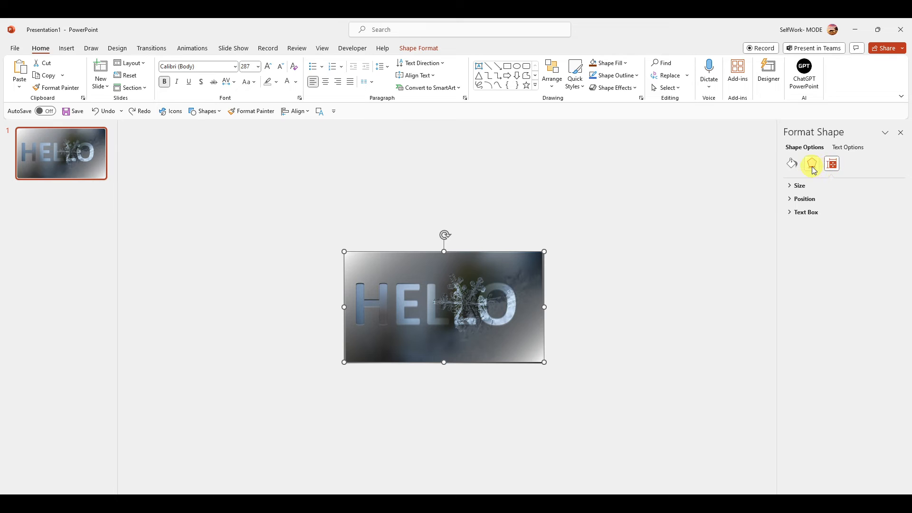
click(797, 186)
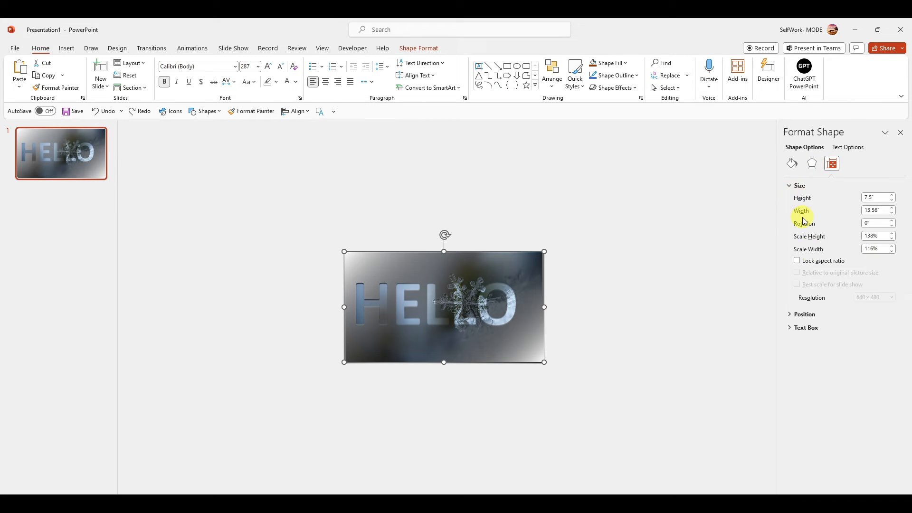
click(798, 314)
Set the HELLO shape's shadow size to 97% and its shadow transparency to 47%.
click(813, 164)
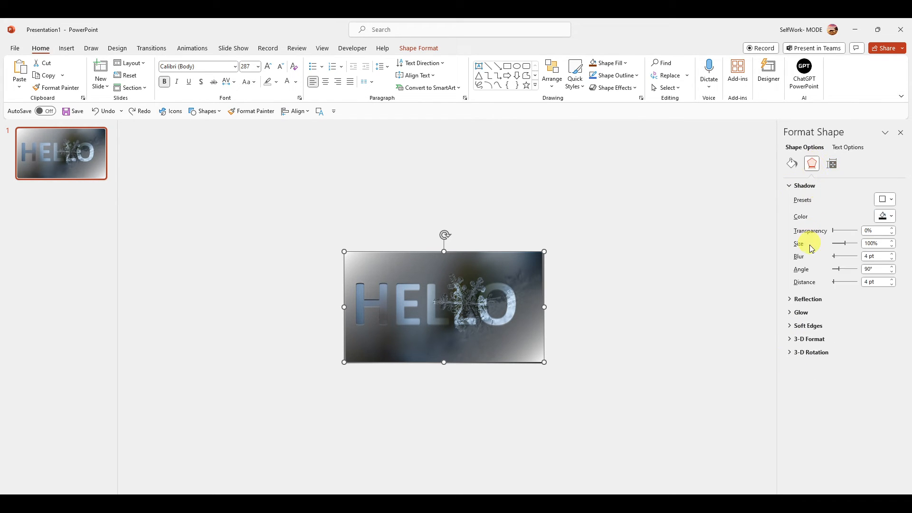
drag(848, 247, 846, 246)
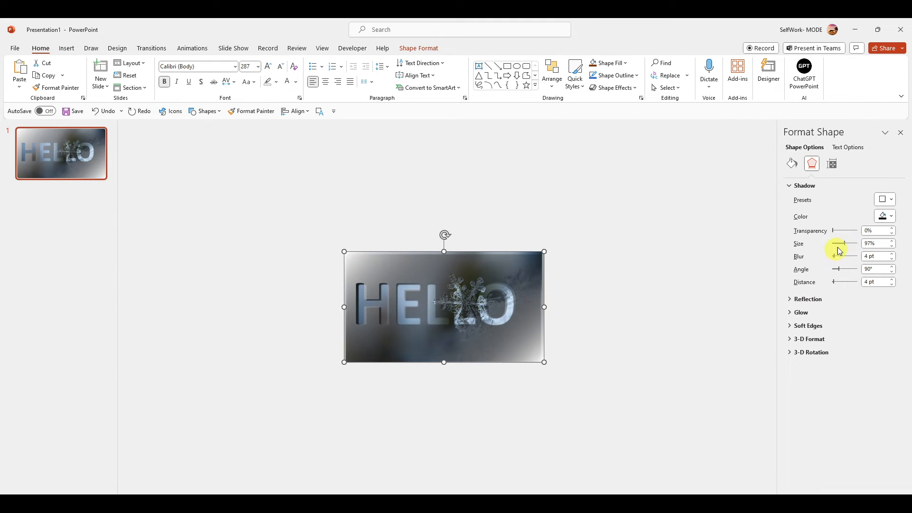
drag(832, 231, 835, 232)
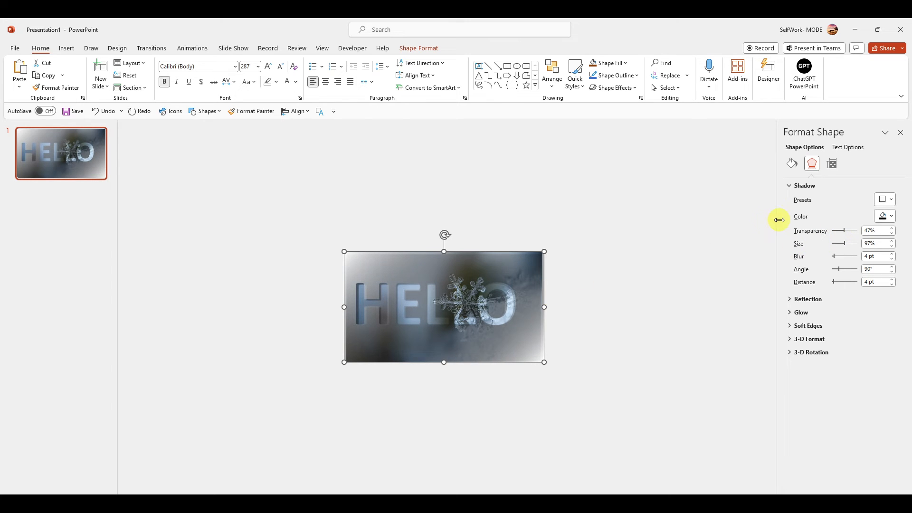
Set the HELLO shape's gradient stop at 61% to 78% transparency and -50% brightness.
click(796, 166)
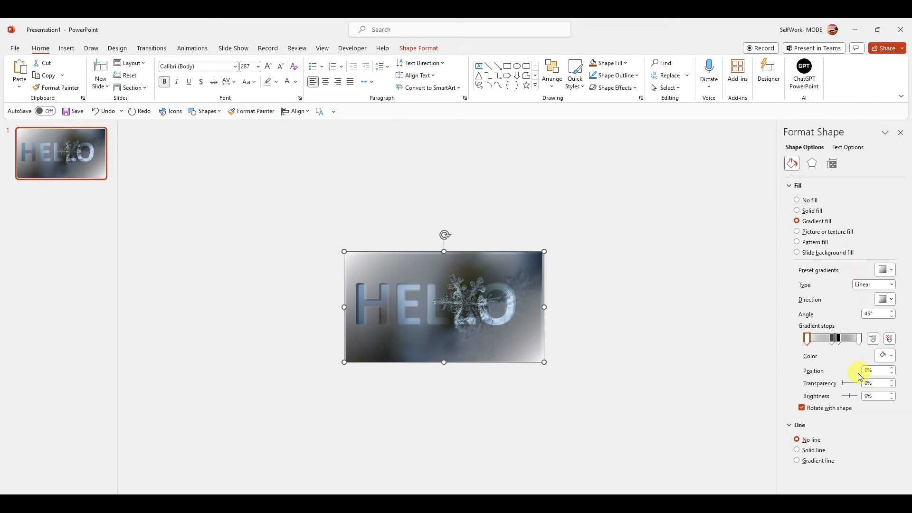
mouse_move(845, 385)
mouse_down()
mouse_move(858, 382)
mouse_move(835, 385)
mouse_move(855, 382)
mouse_move(848, 398)
mouse_up()
click(839, 341)
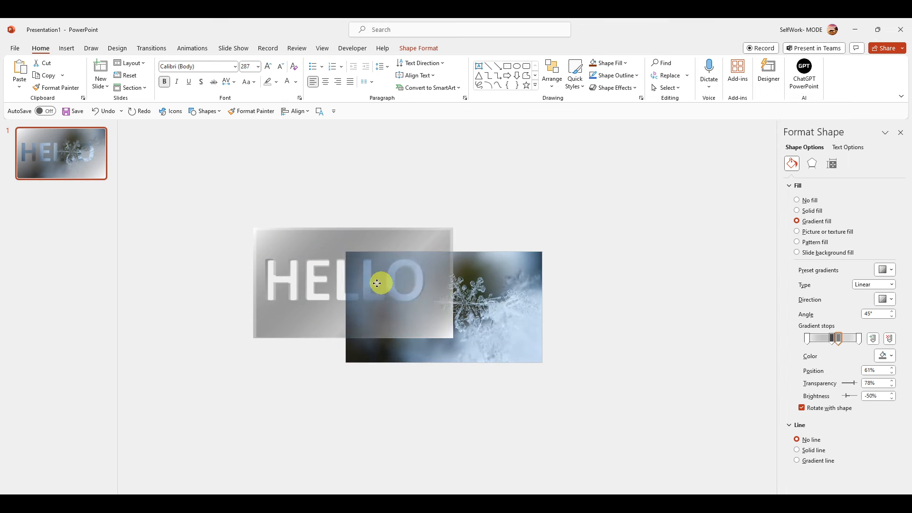